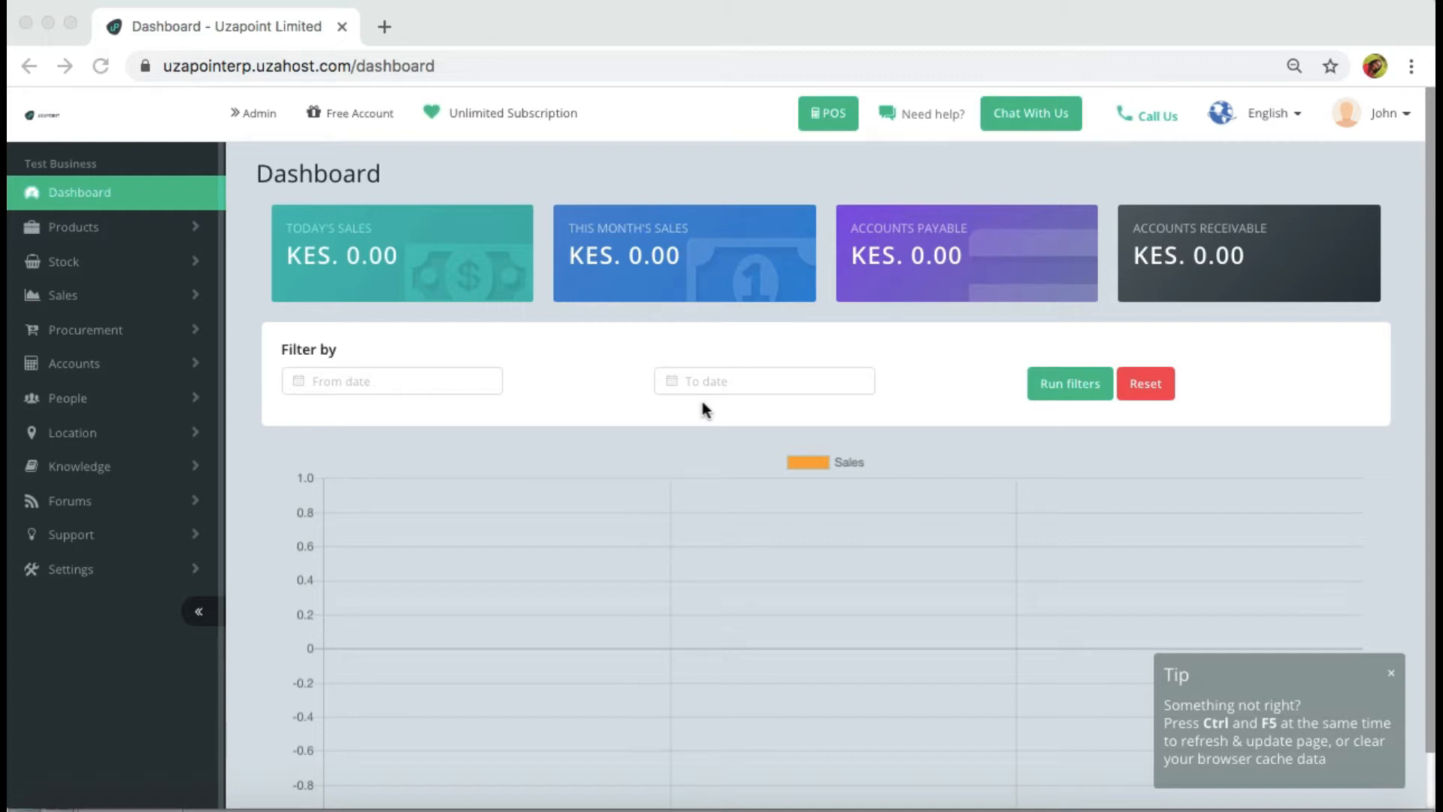
- Open the product management page and start adding multiple products at once
click(702, 405)
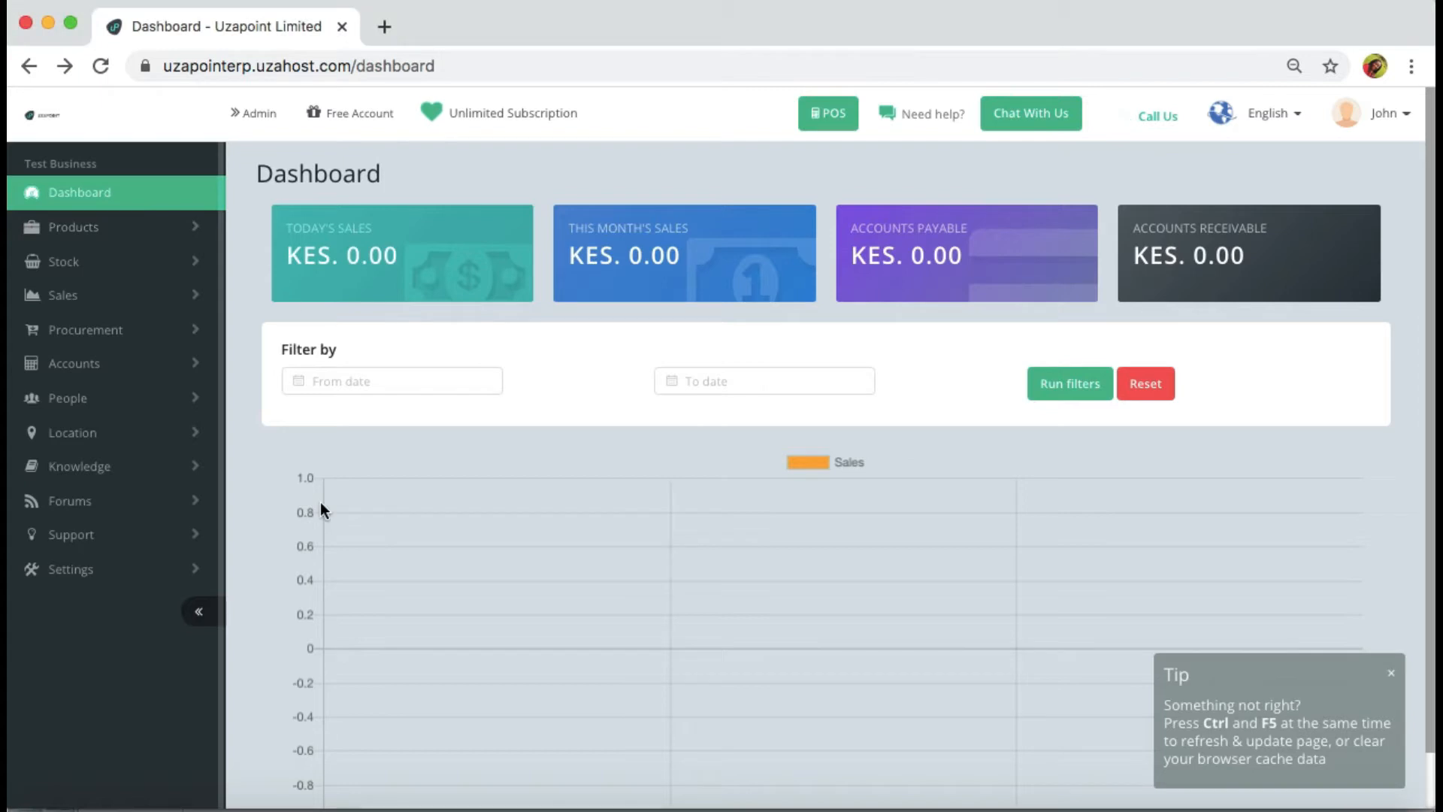
click(101, 227)
click(90, 264)
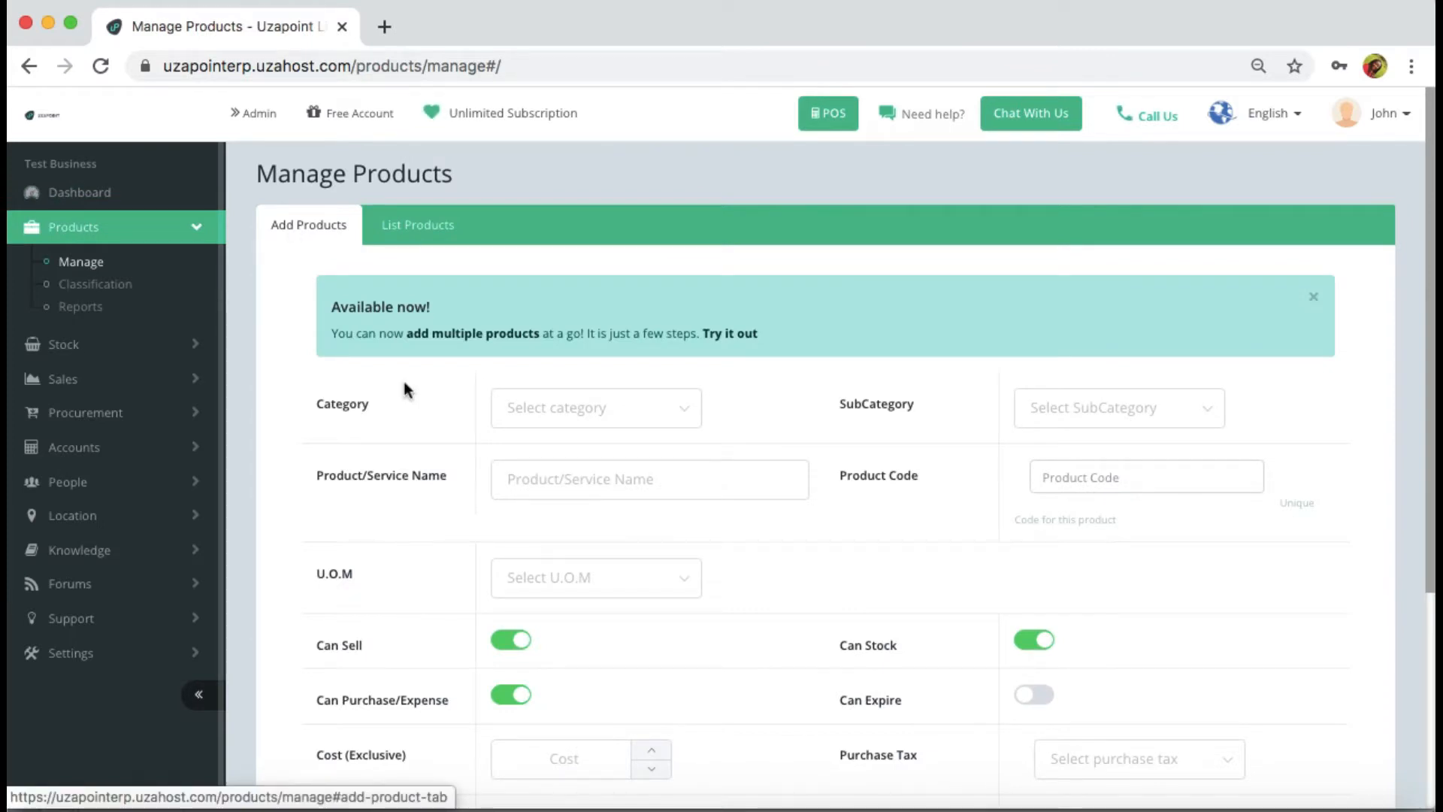
click(472, 335)
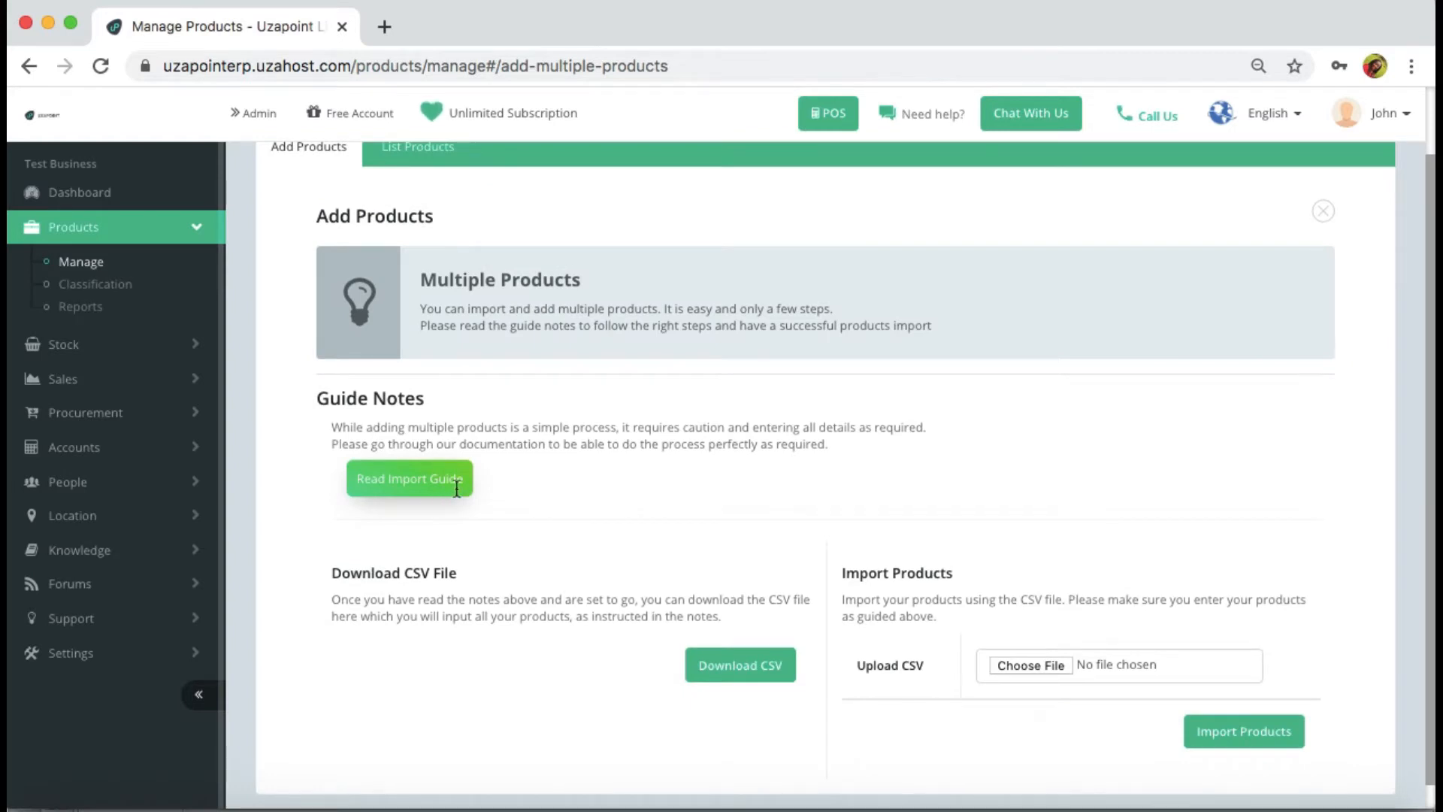
- Read through the multiple products import guide and close it
click(457, 494)
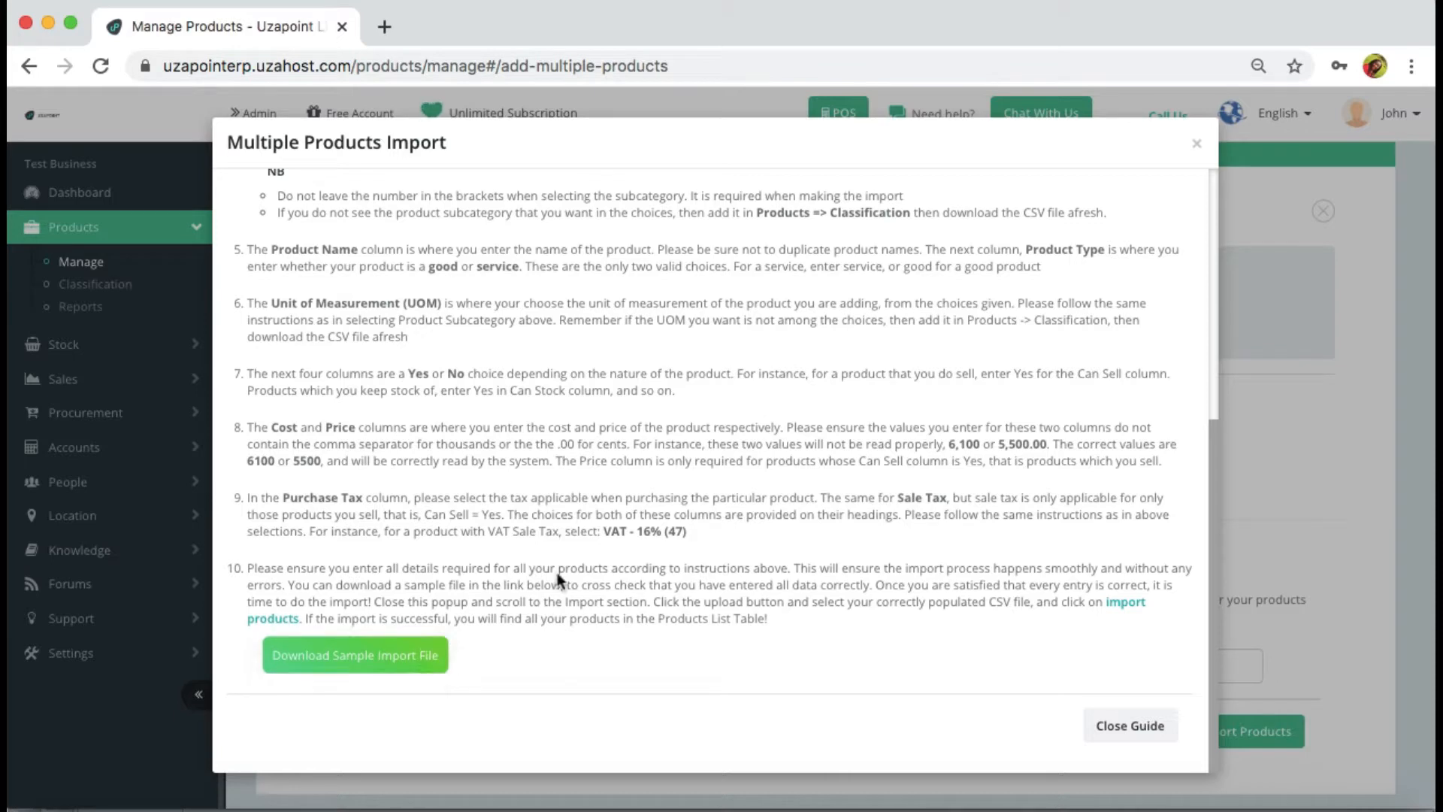
scroll(556, 578, up, 10)
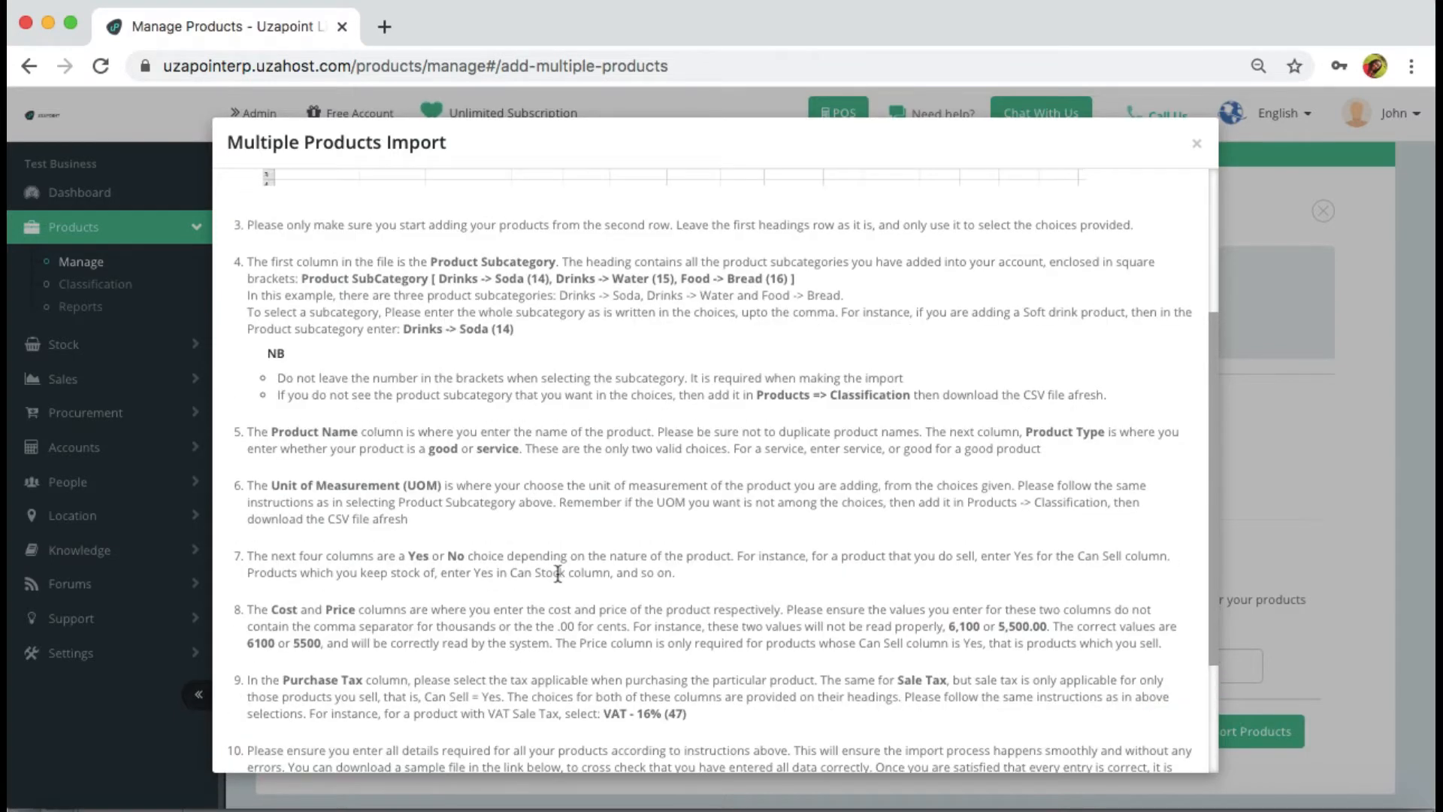
scroll(557, 573, up, 2)
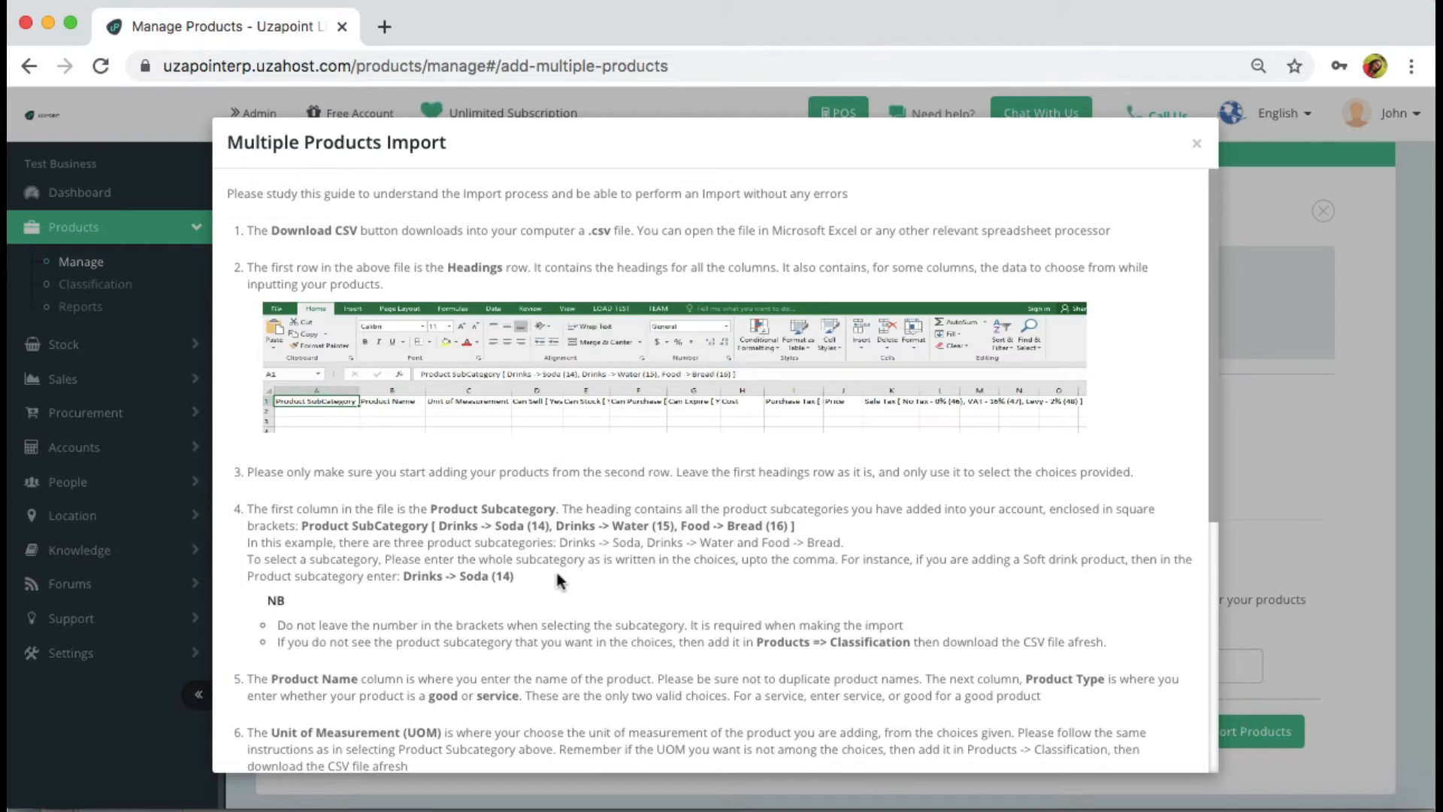
click(1196, 144)
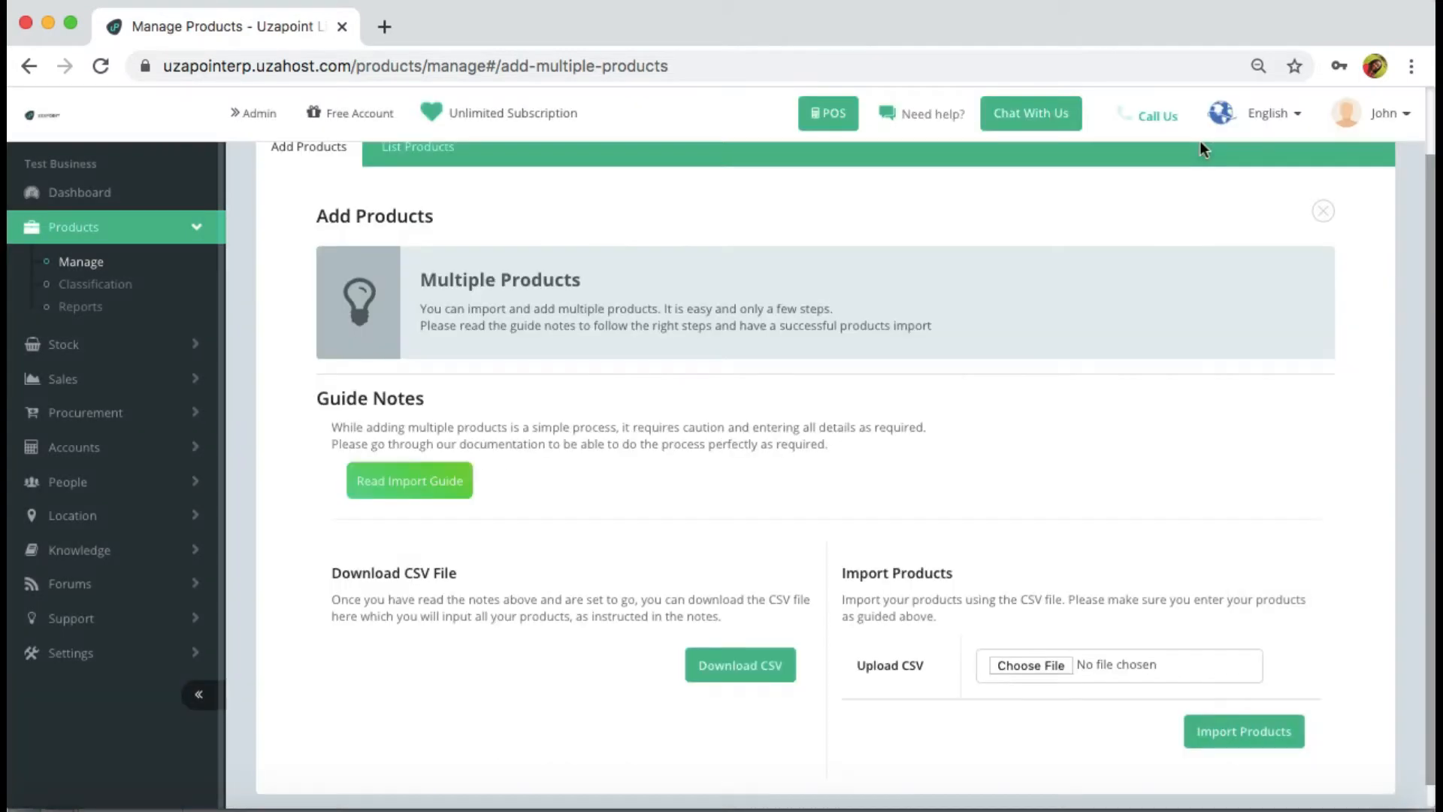
- Download the products import CSV template and open the file in Excel
scroll(799, 406, down, 1)
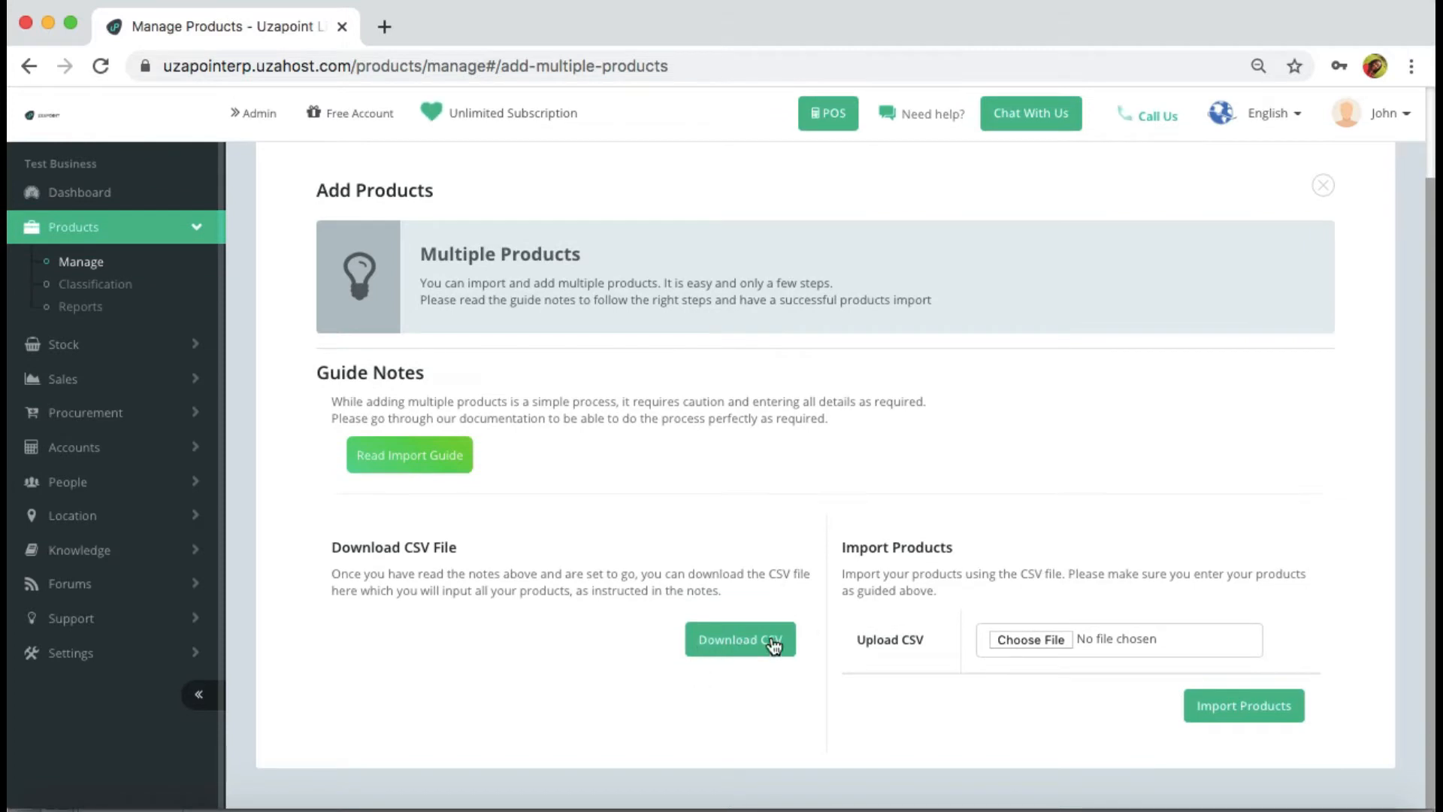
click(773, 645)
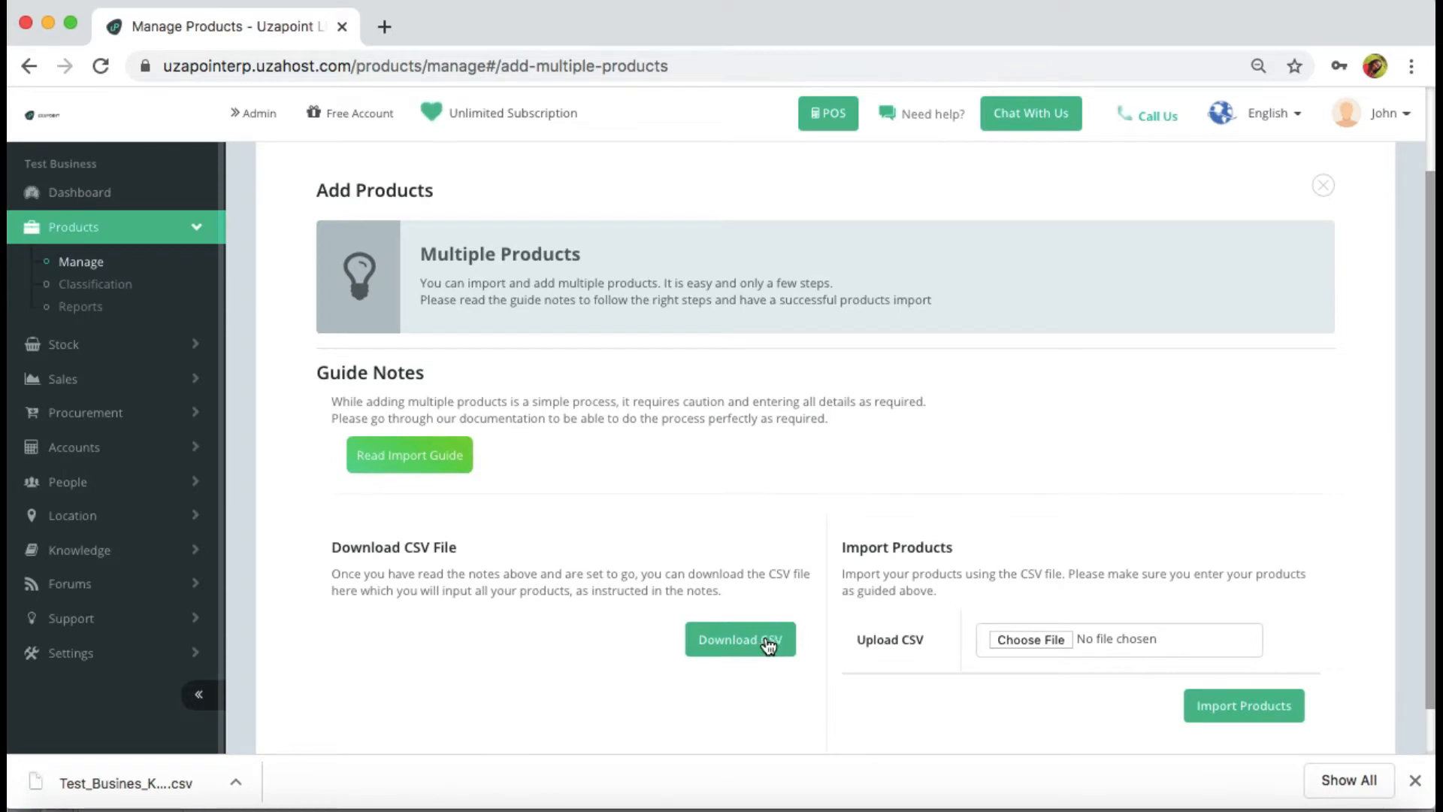
click(65, 782)
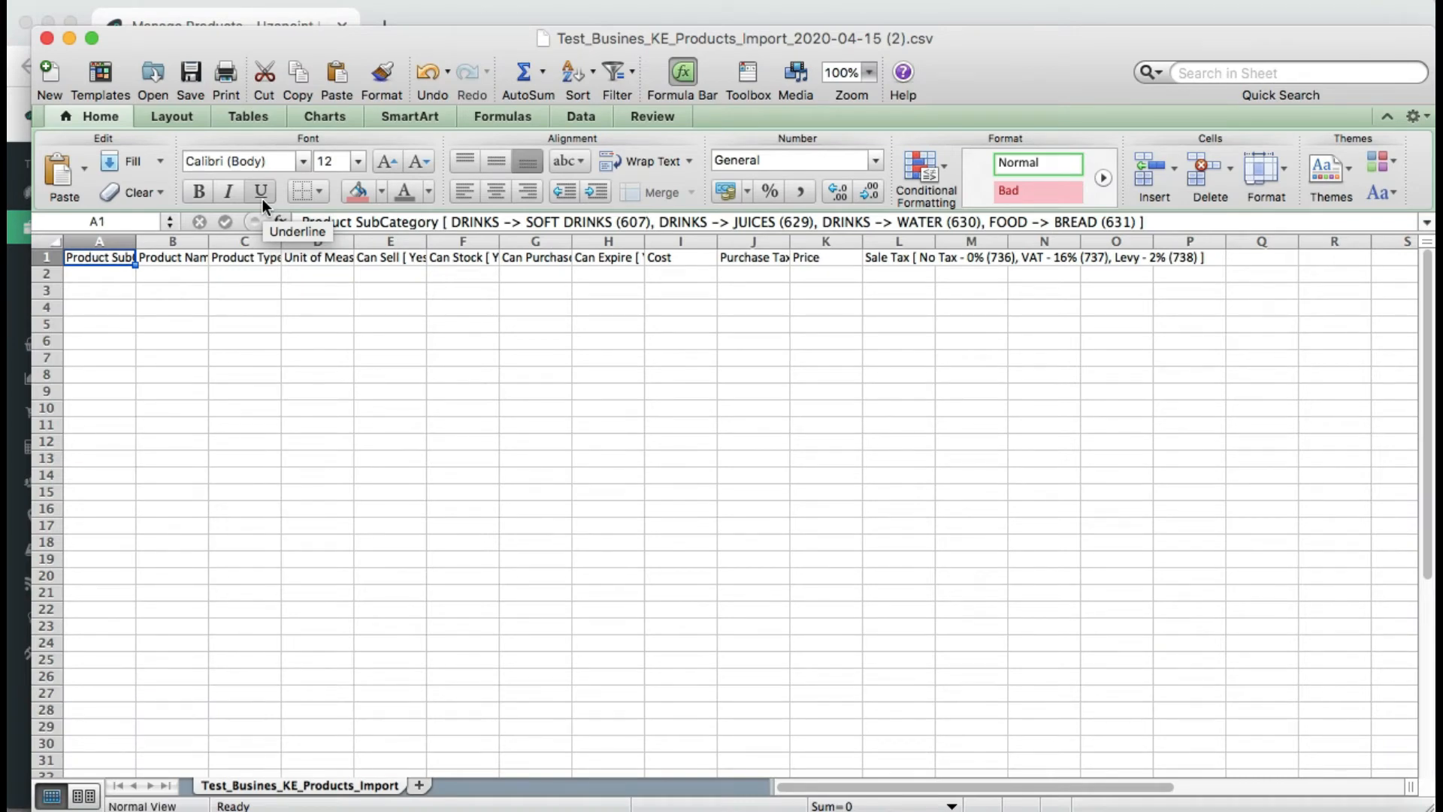
- Review the headings row and the first entry row, and widen the Product SubCategory column
click(47, 257)
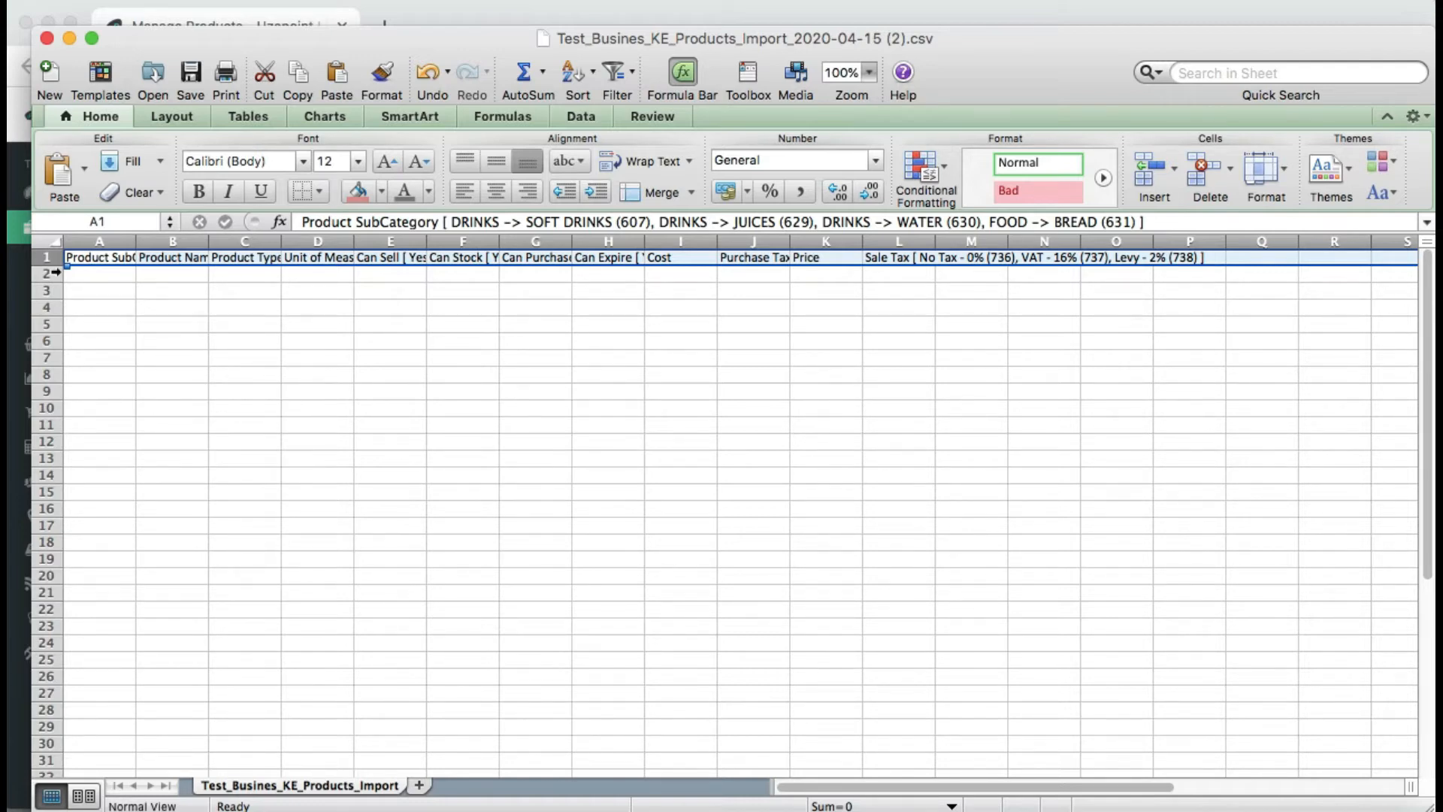
click(94, 274)
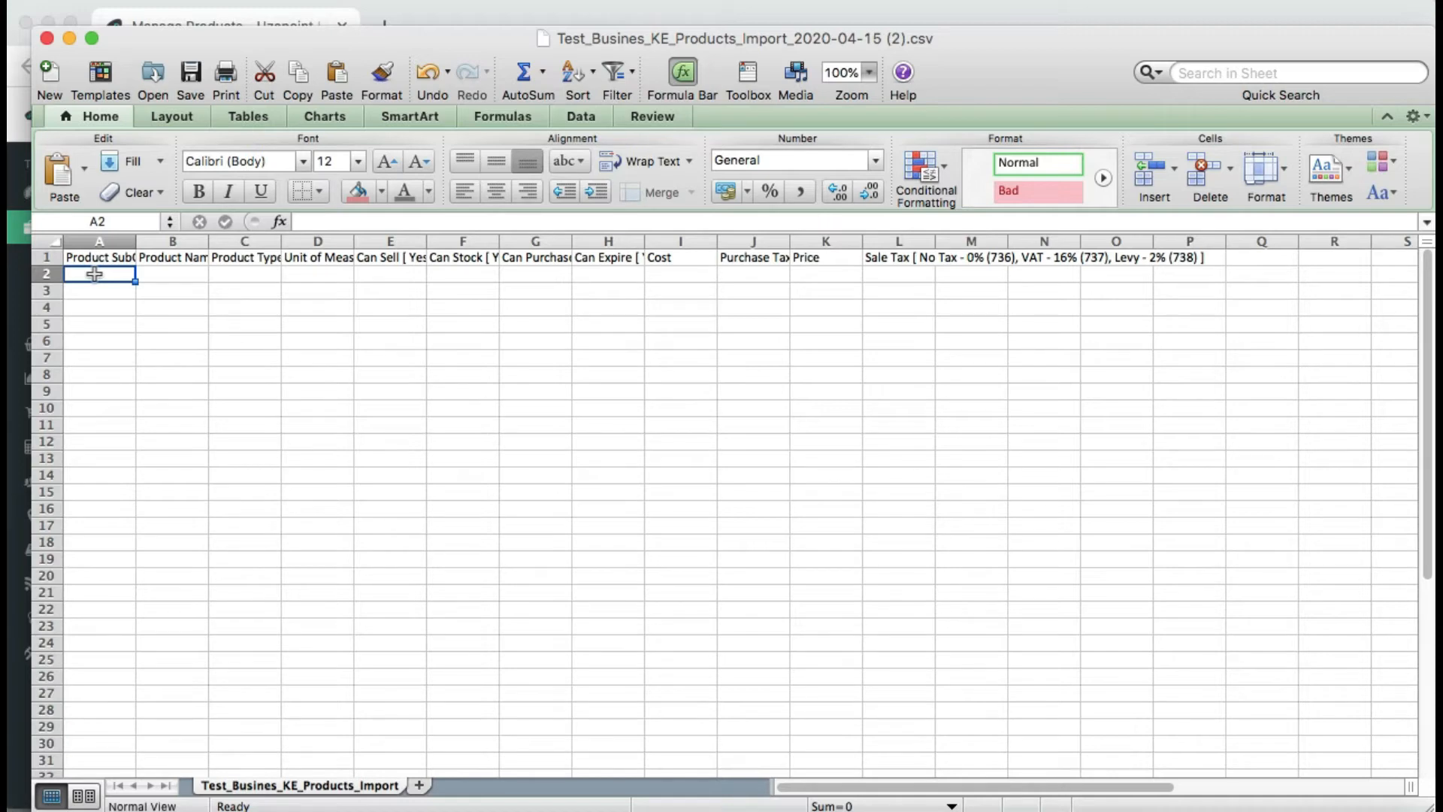
click(128, 254)
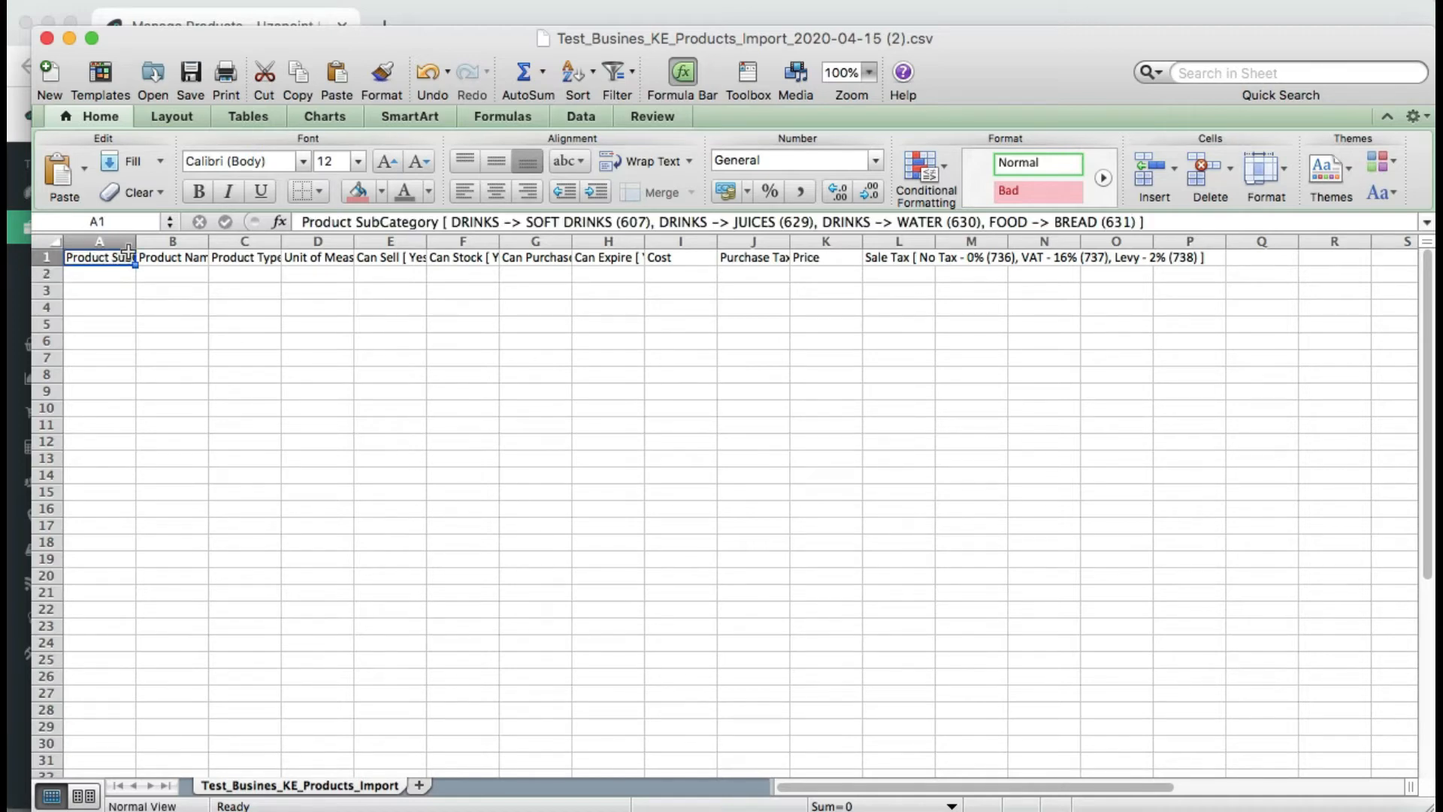
drag(134, 241, 186, 238)
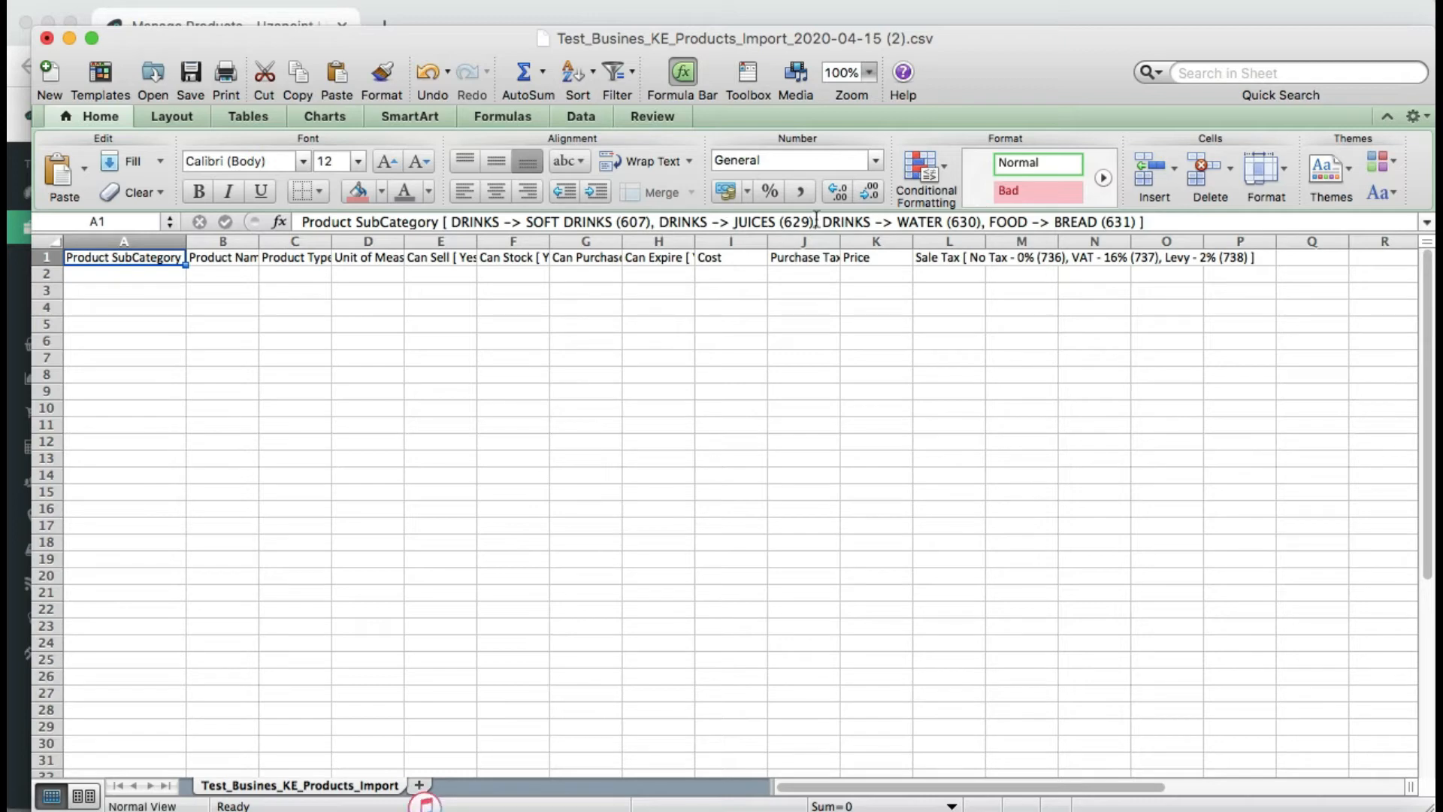
- Copy the subcategory DRINKS -> SOFT DRINKS (607) from the heading into cell A2 and widen column A to fit it
click(817, 218)
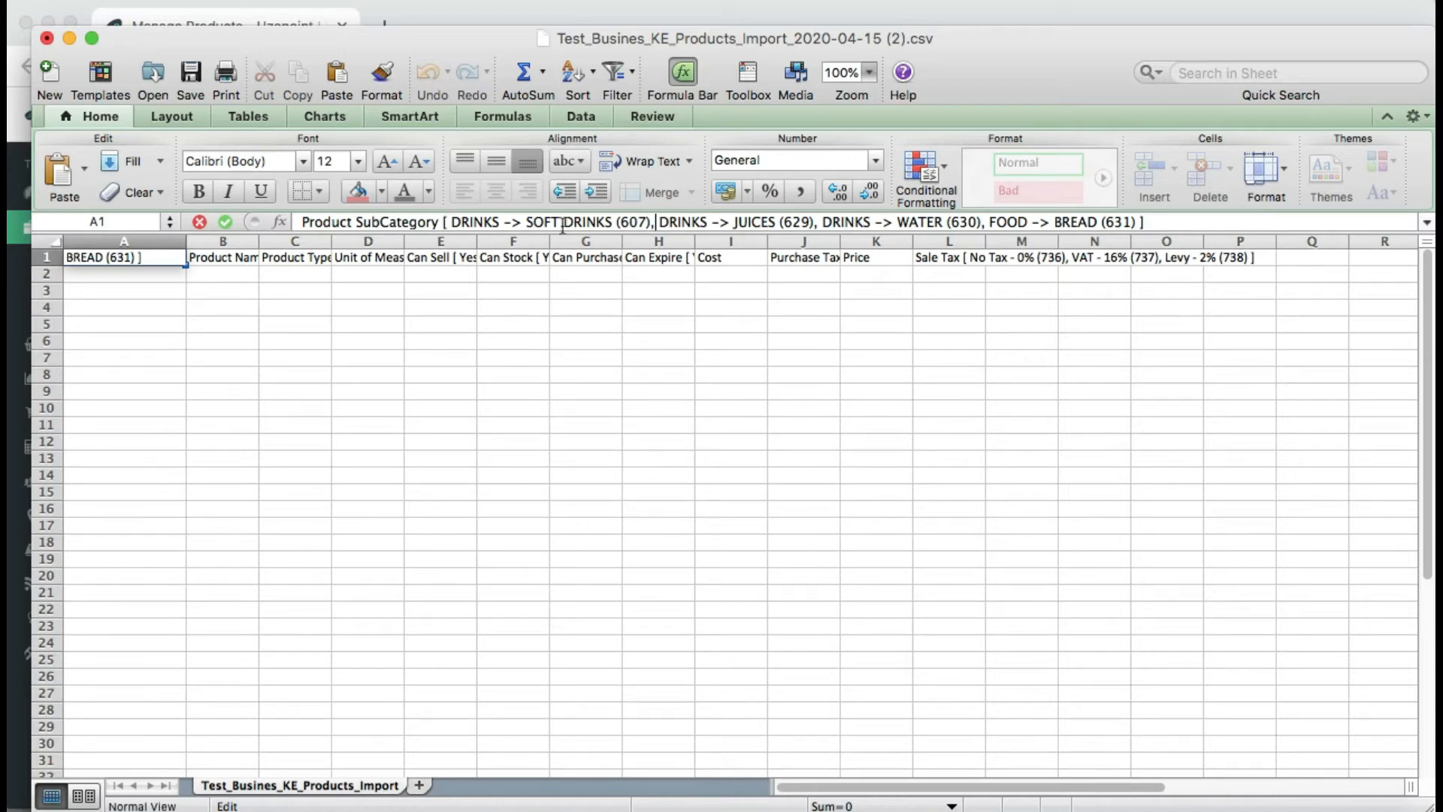
drag(452, 221, 650, 219)
key(super+c)
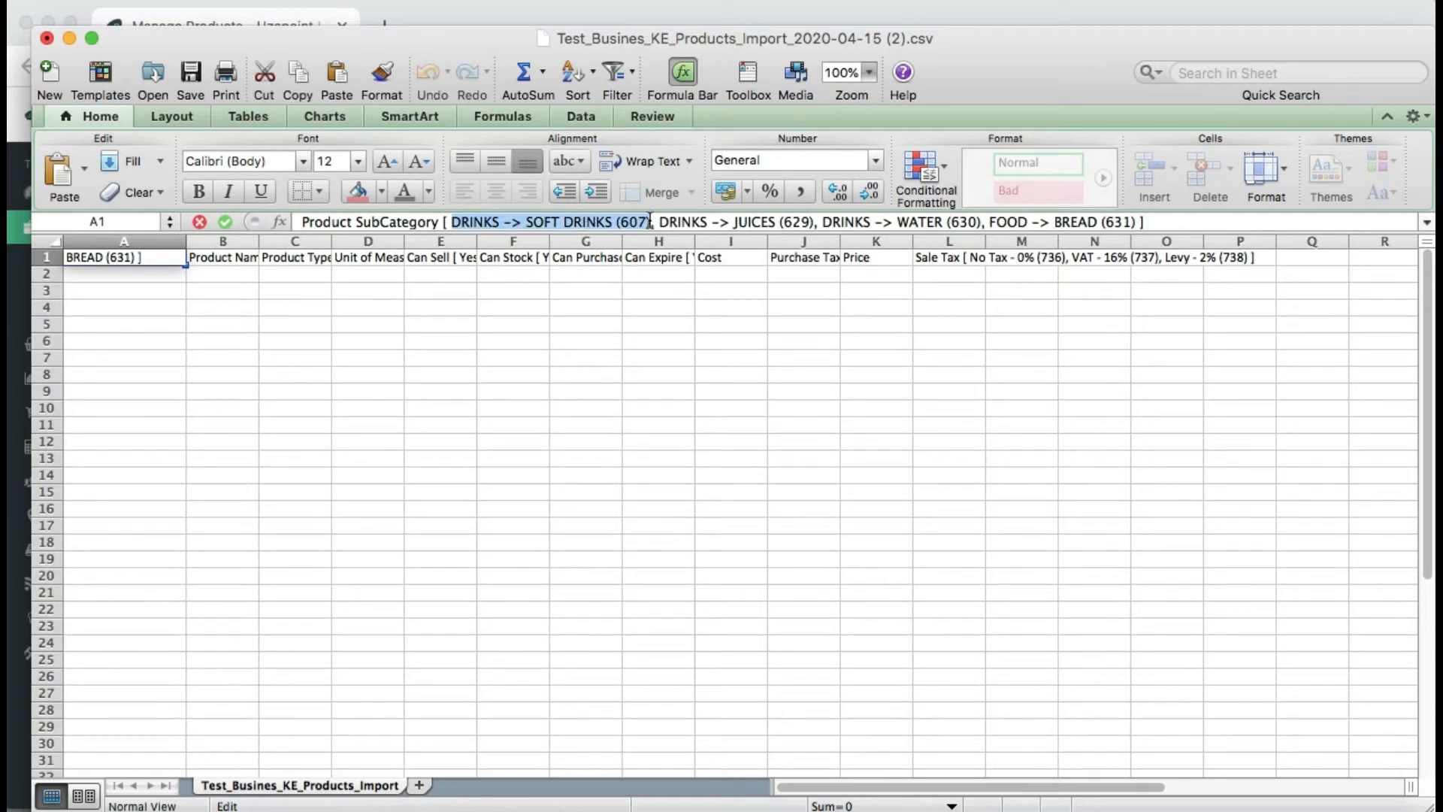
click(158, 273)
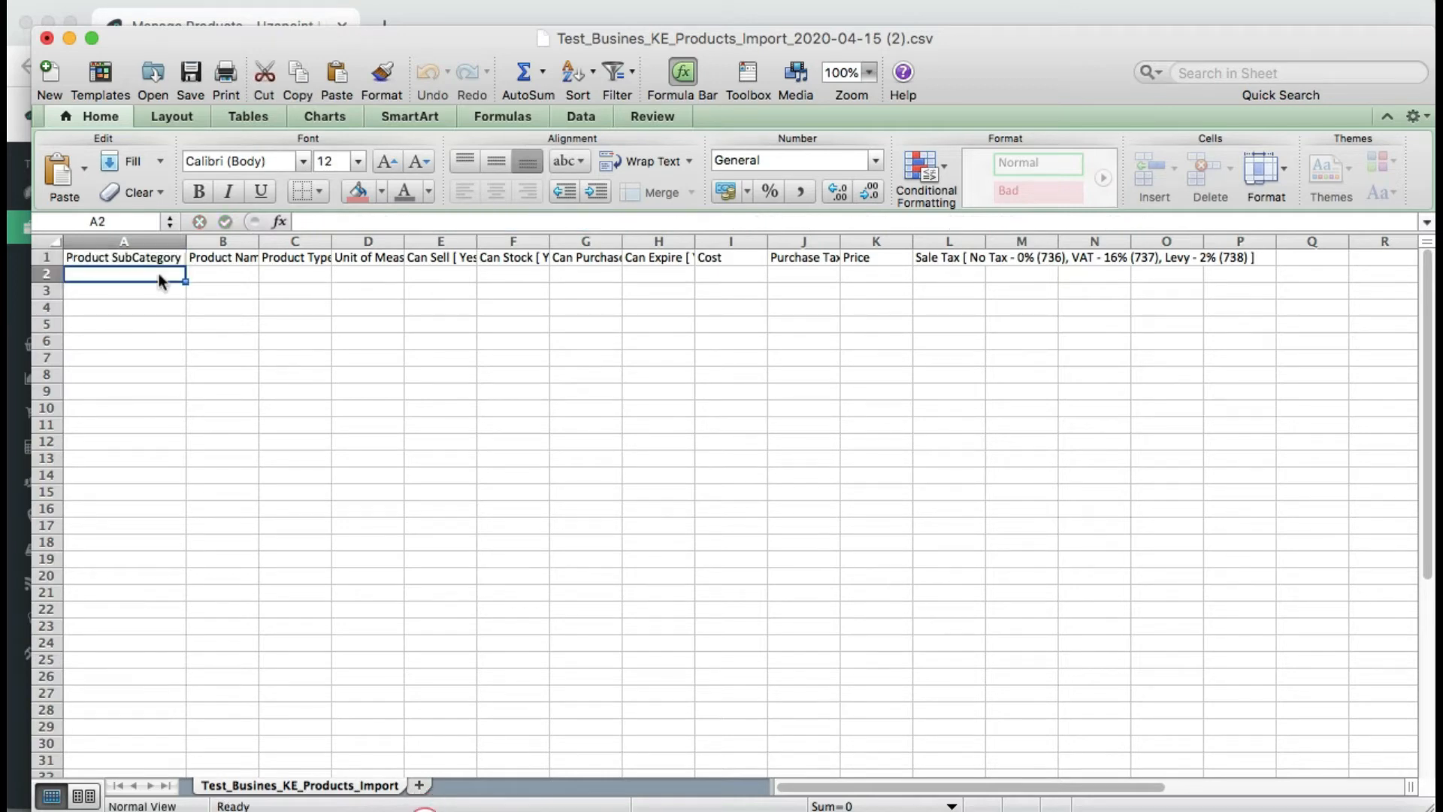
key(super+v)
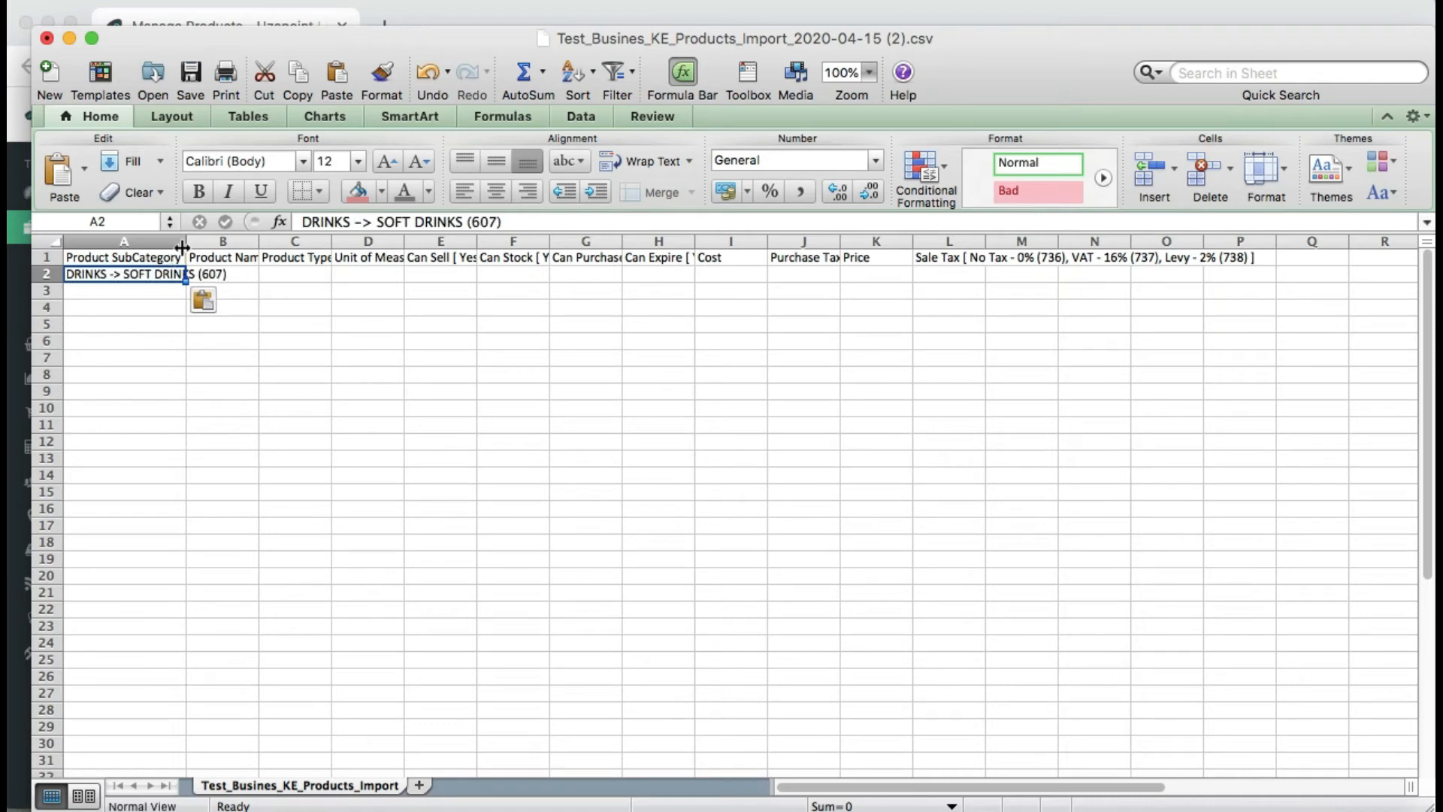
drag(187, 243, 242, 243)
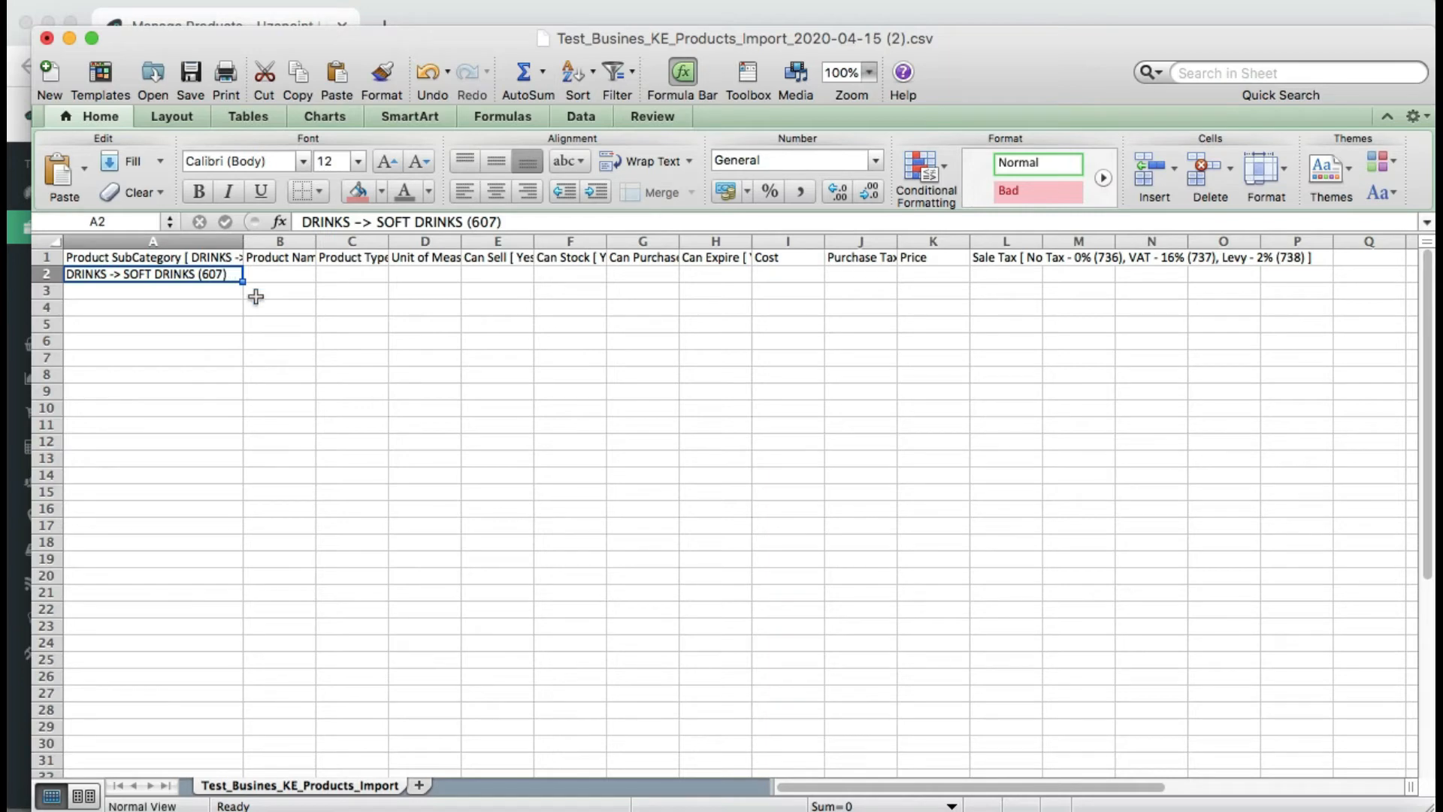
- Enter Fanta Orange as the product name in row 2
key(Up)
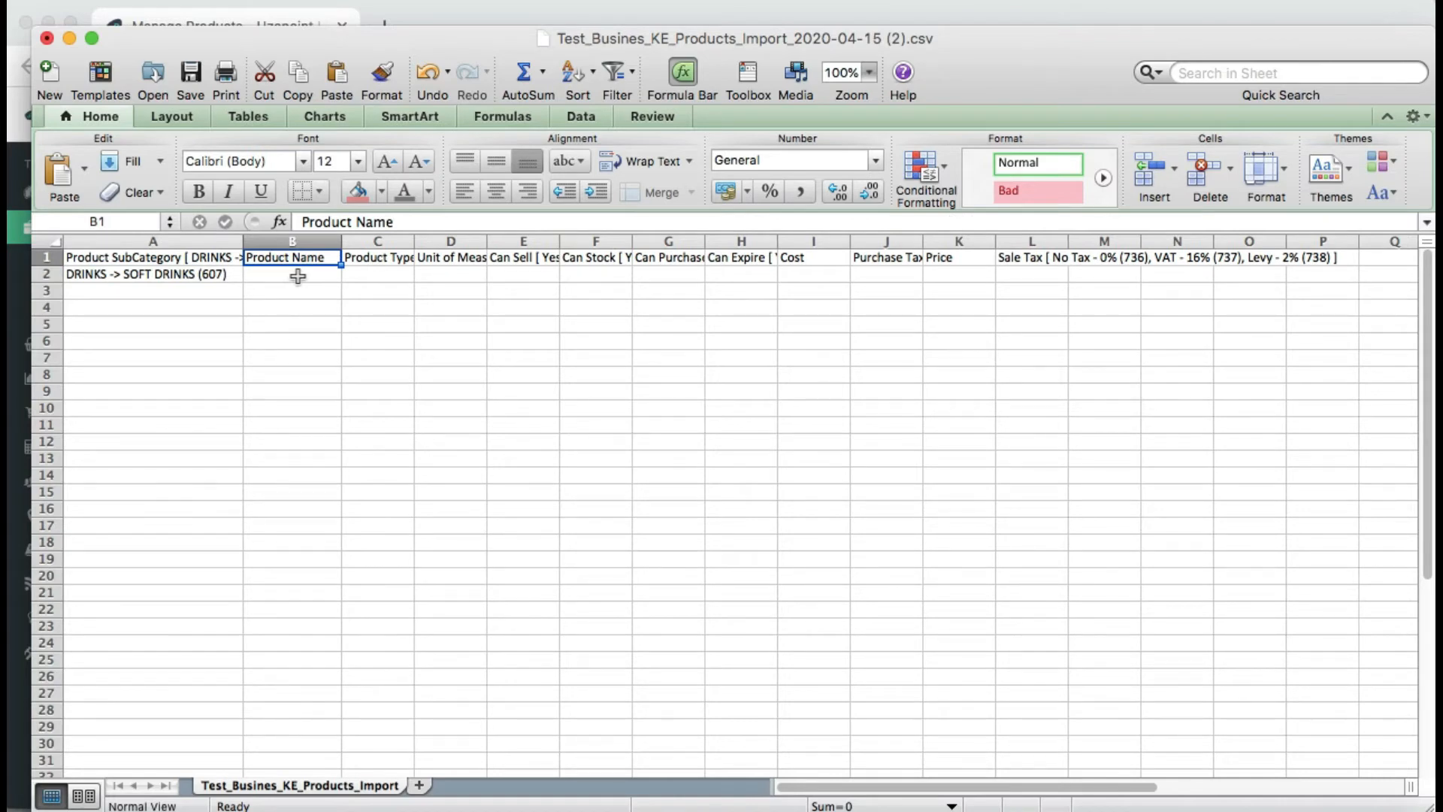
click(297, 276)
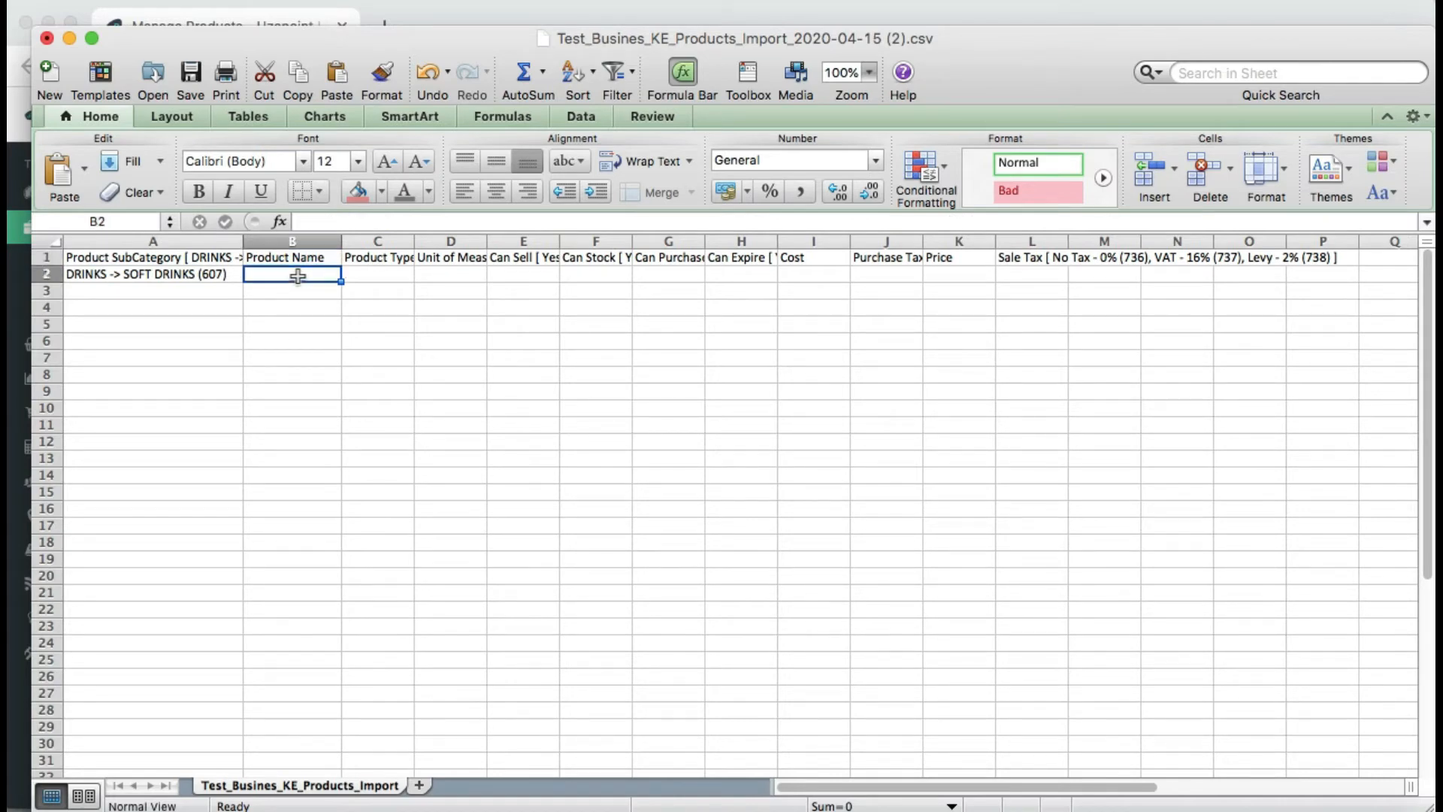
text(Fa)
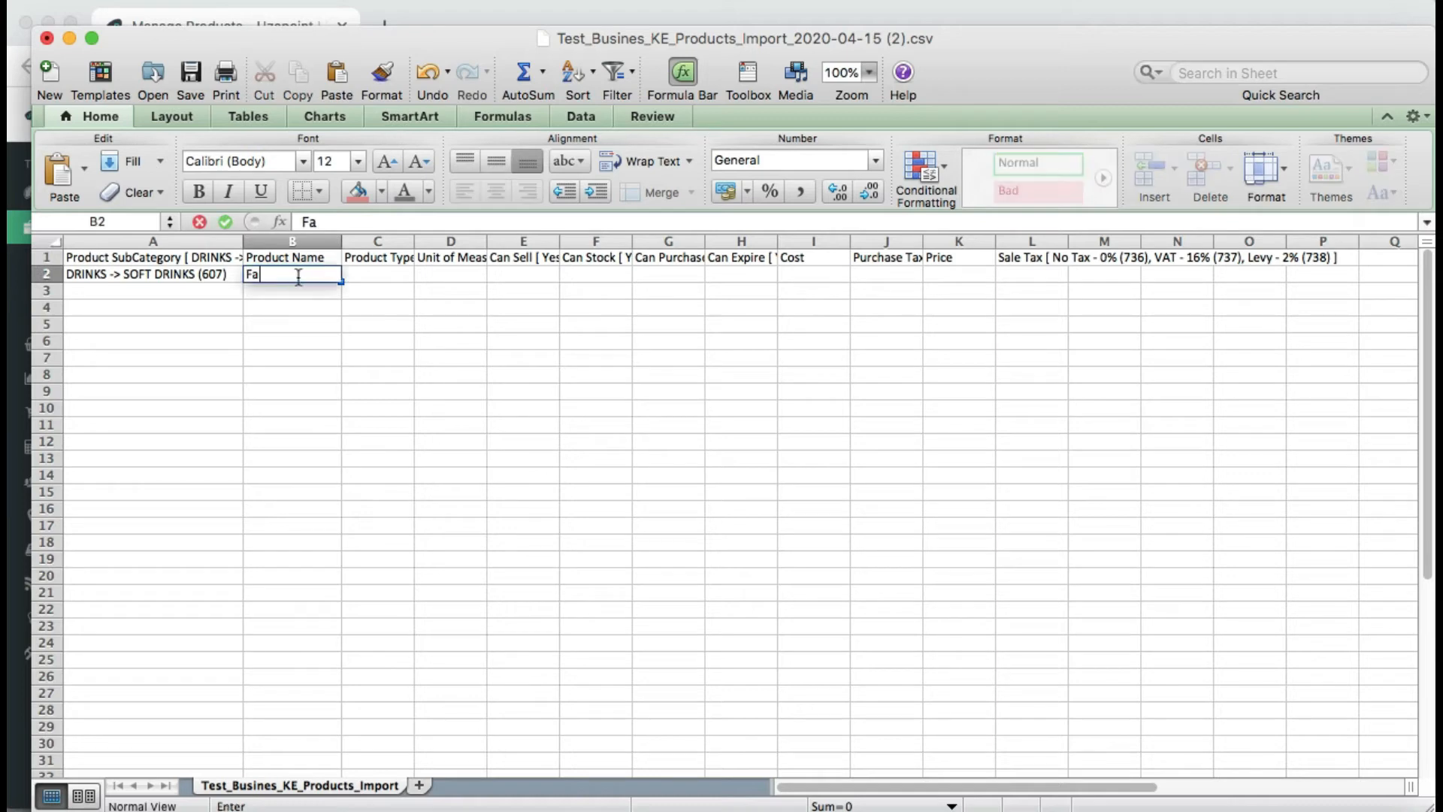
text(nta Orange)
- Fill in the product type for Fanta Orange by copying the option good from the heading into C2
click(404, 257)
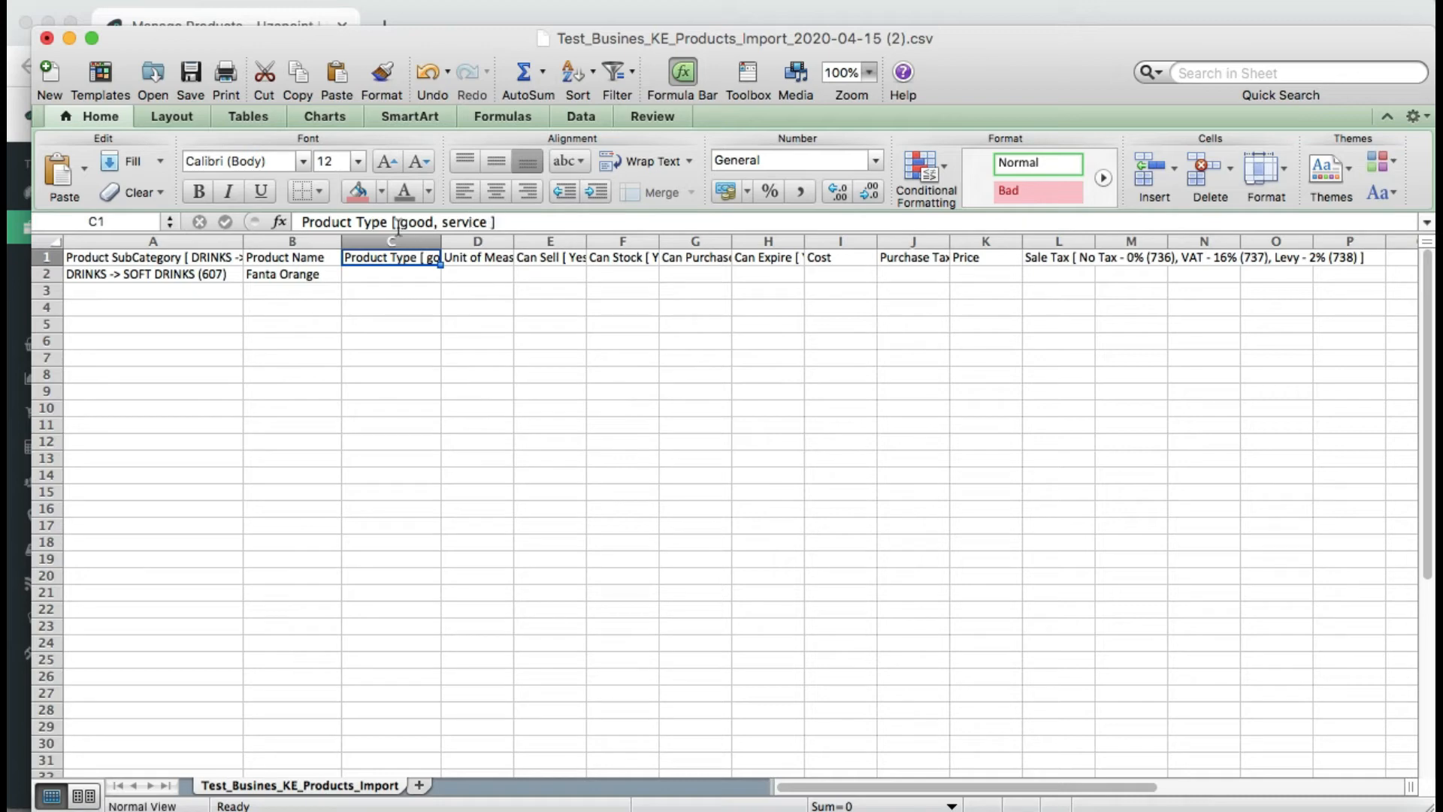
drag(399, 222, 435, 222)
key(super+c)
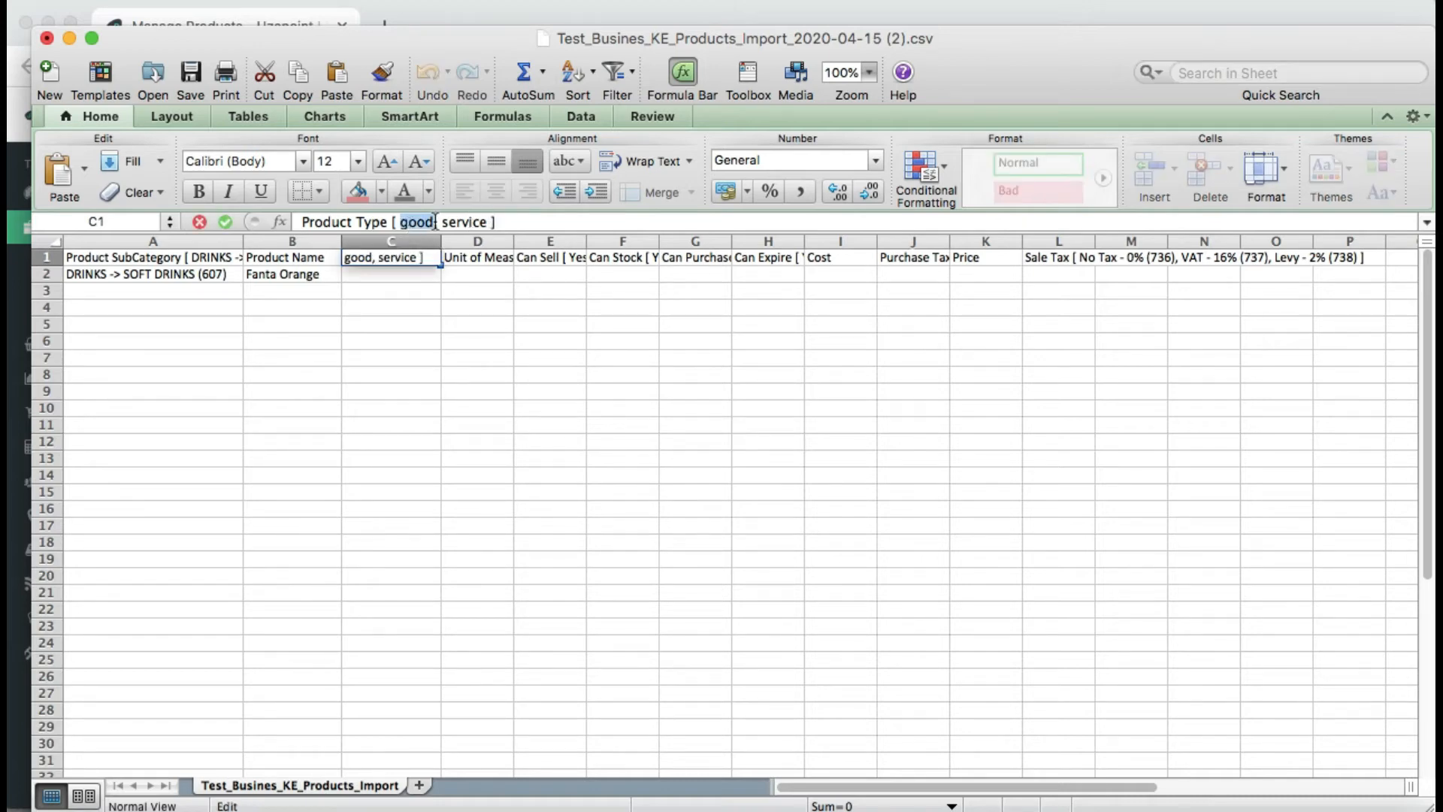
click(410, 280)
key(super+v)
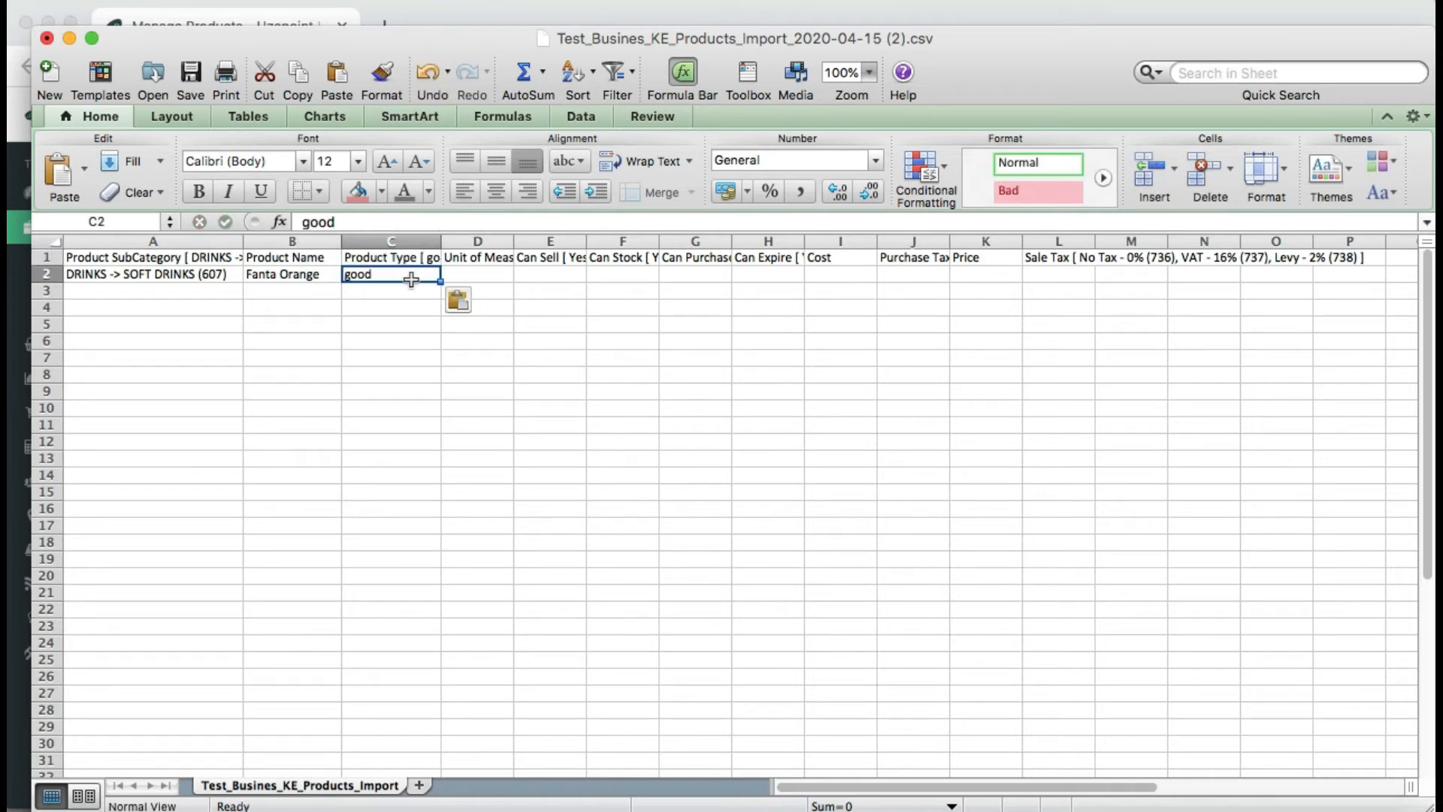
- Copy the unit Pieces (4631) from the Unit of Measurement heading into cell D2
click(500, 261)
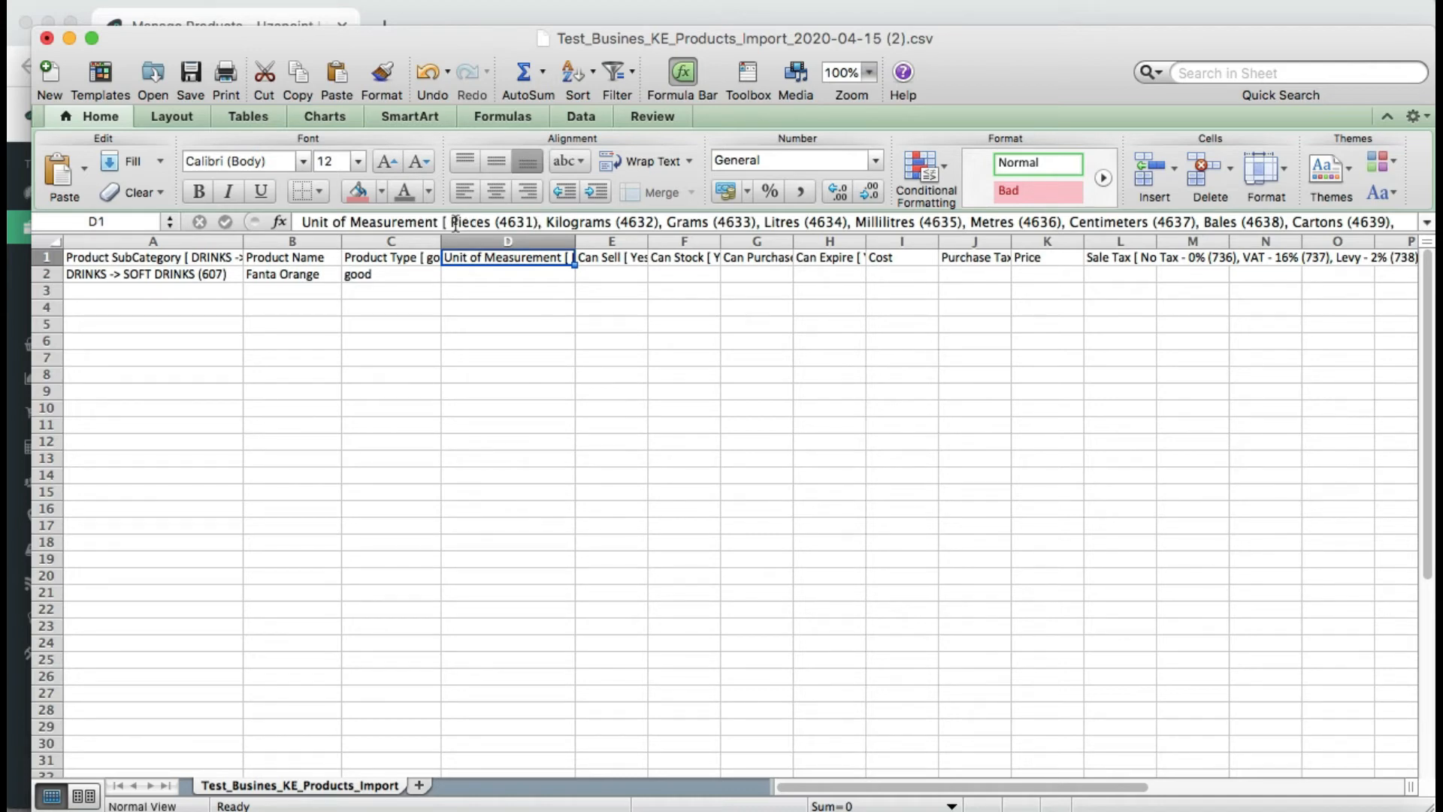
drag(452, 221, 539, 221)
key(super+c)
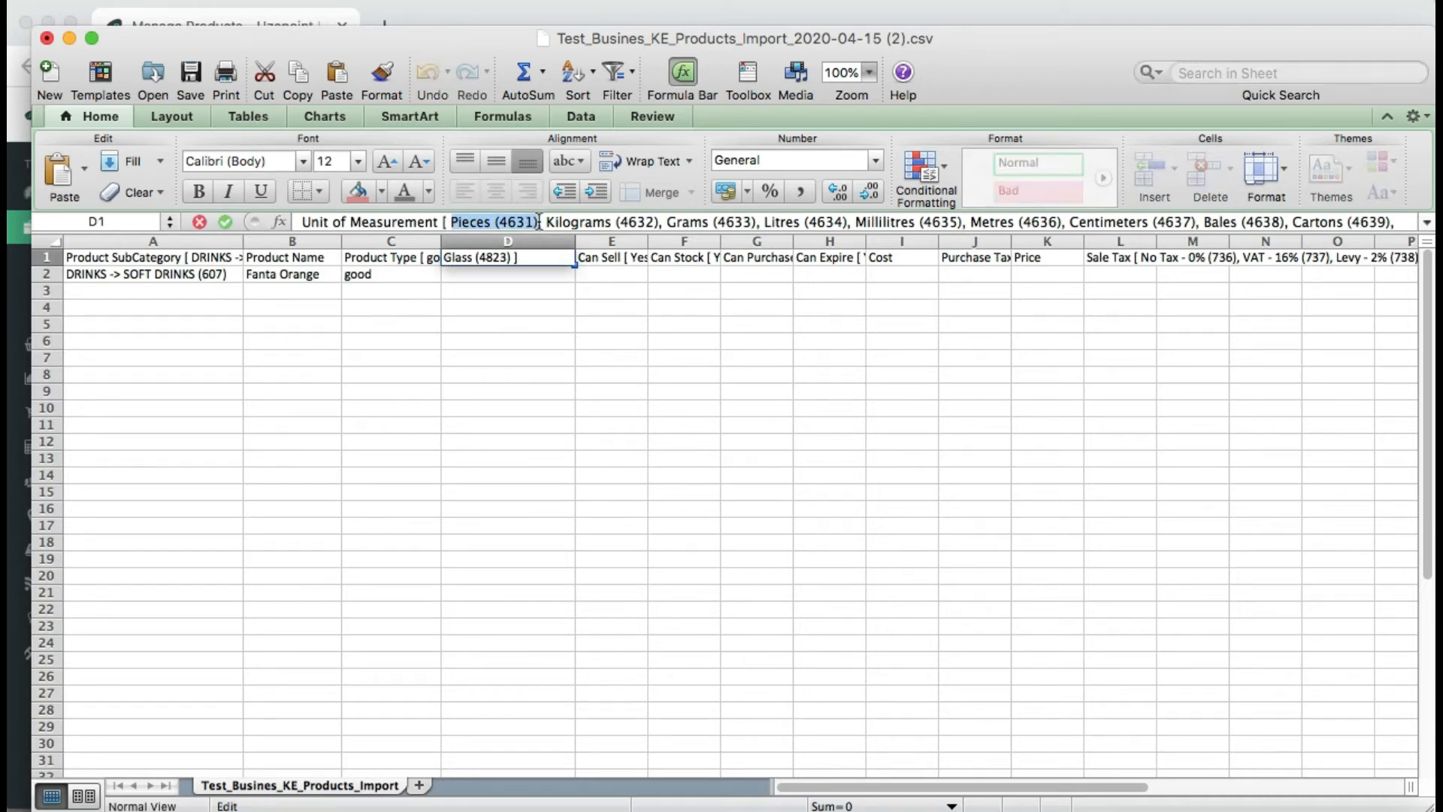
click(519, 276)
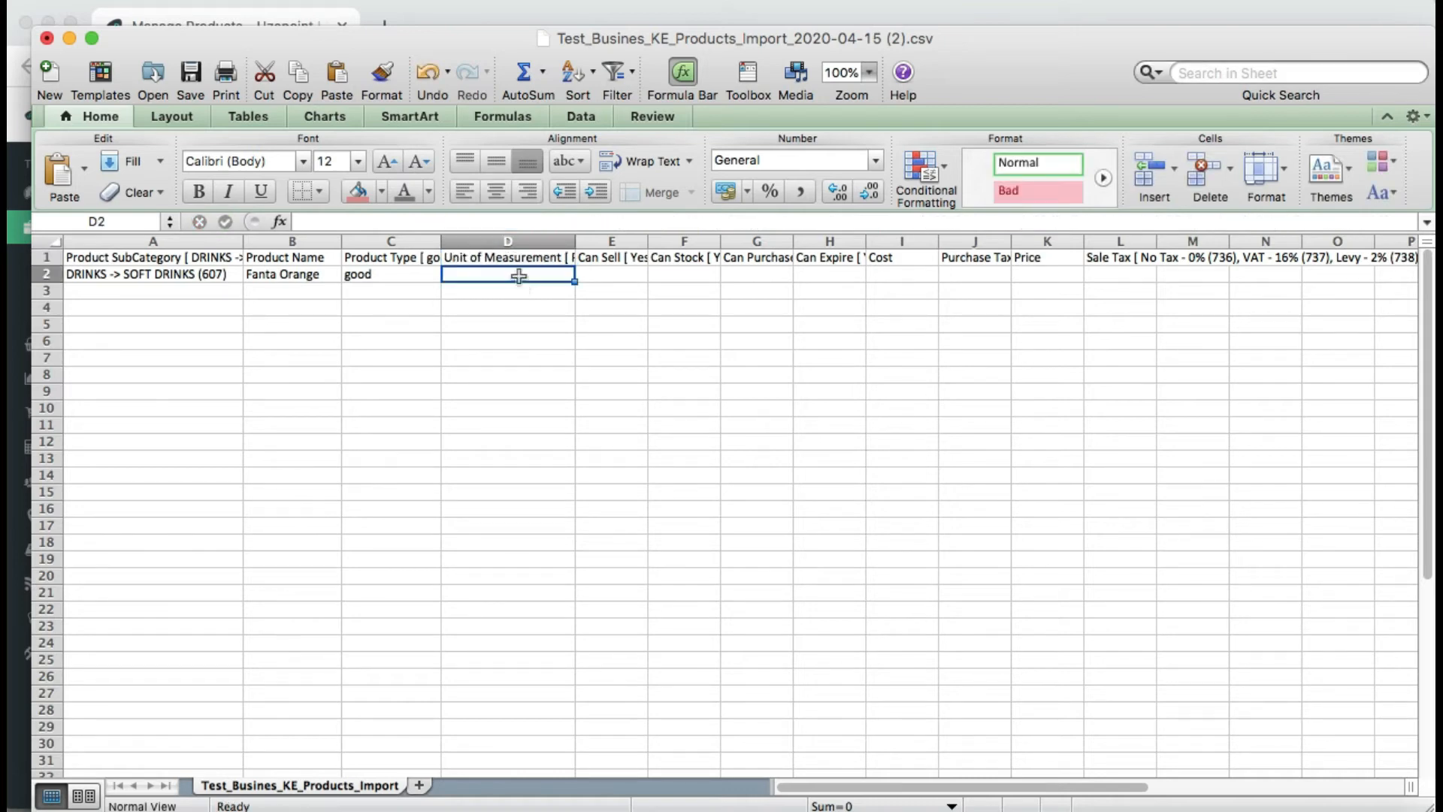
key(super+v)
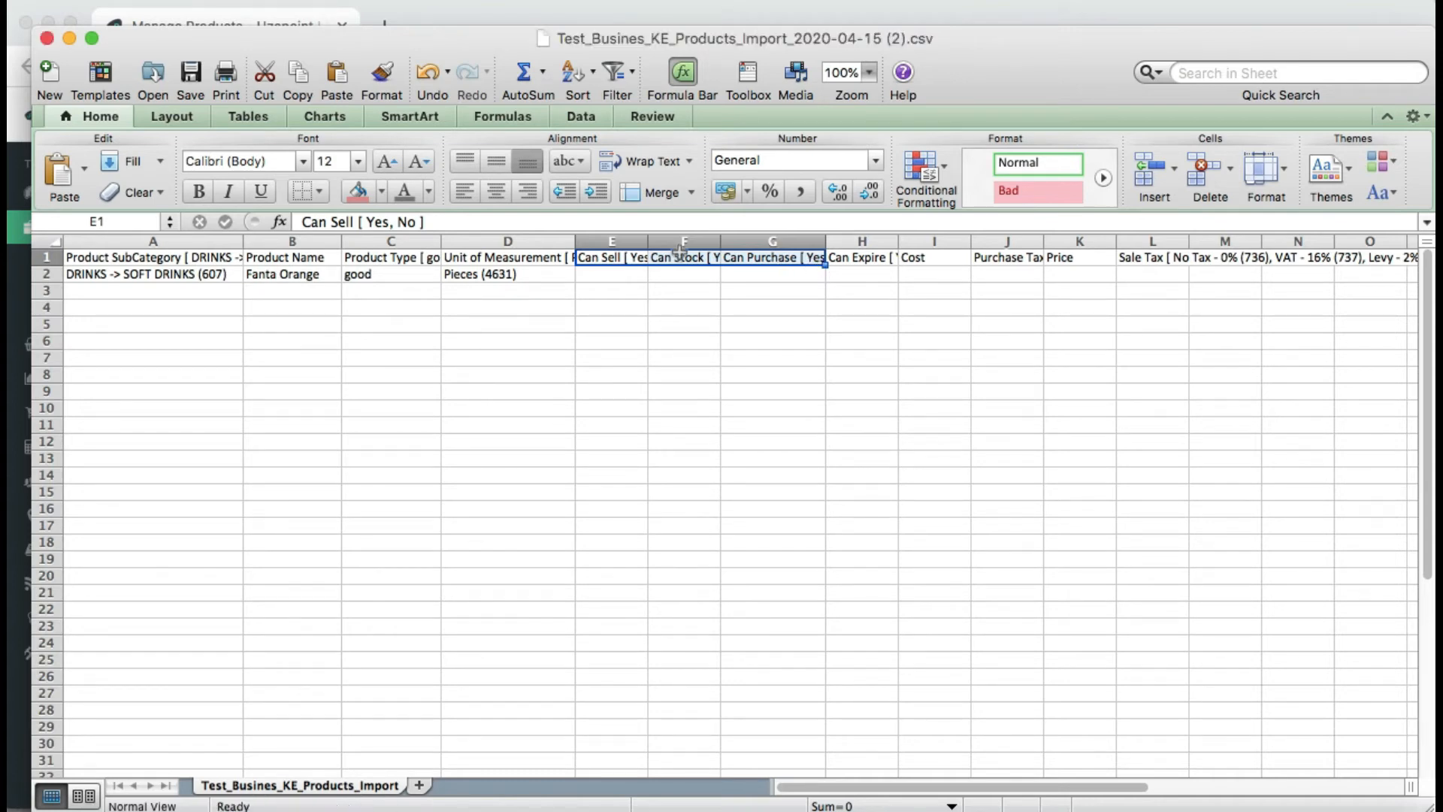
- Copy Yes from the Can Sell heading into both the Can Sell and Can Stock cells of row 2
click(600, 259)
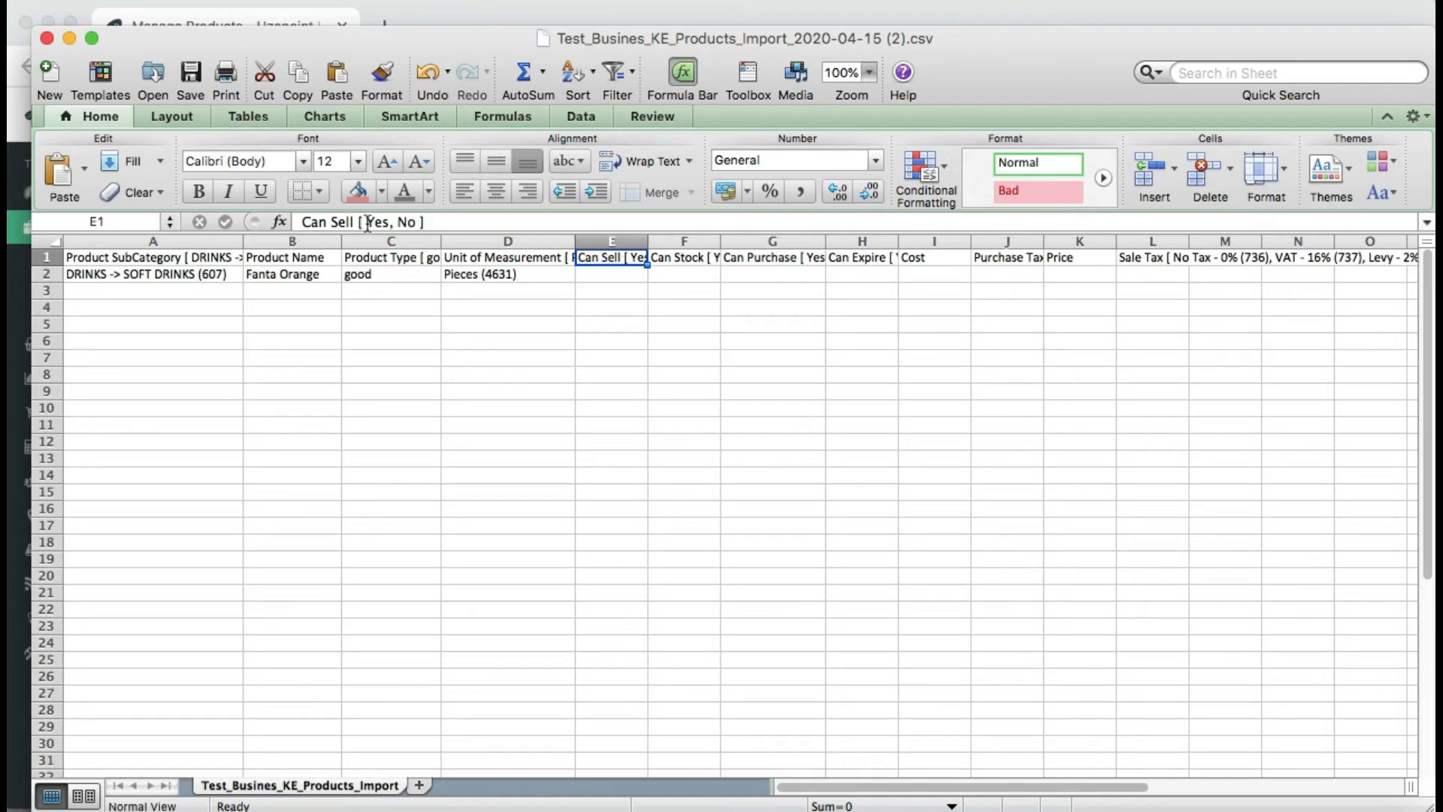
drag(368, 223, 390, 223)
key(super+c)
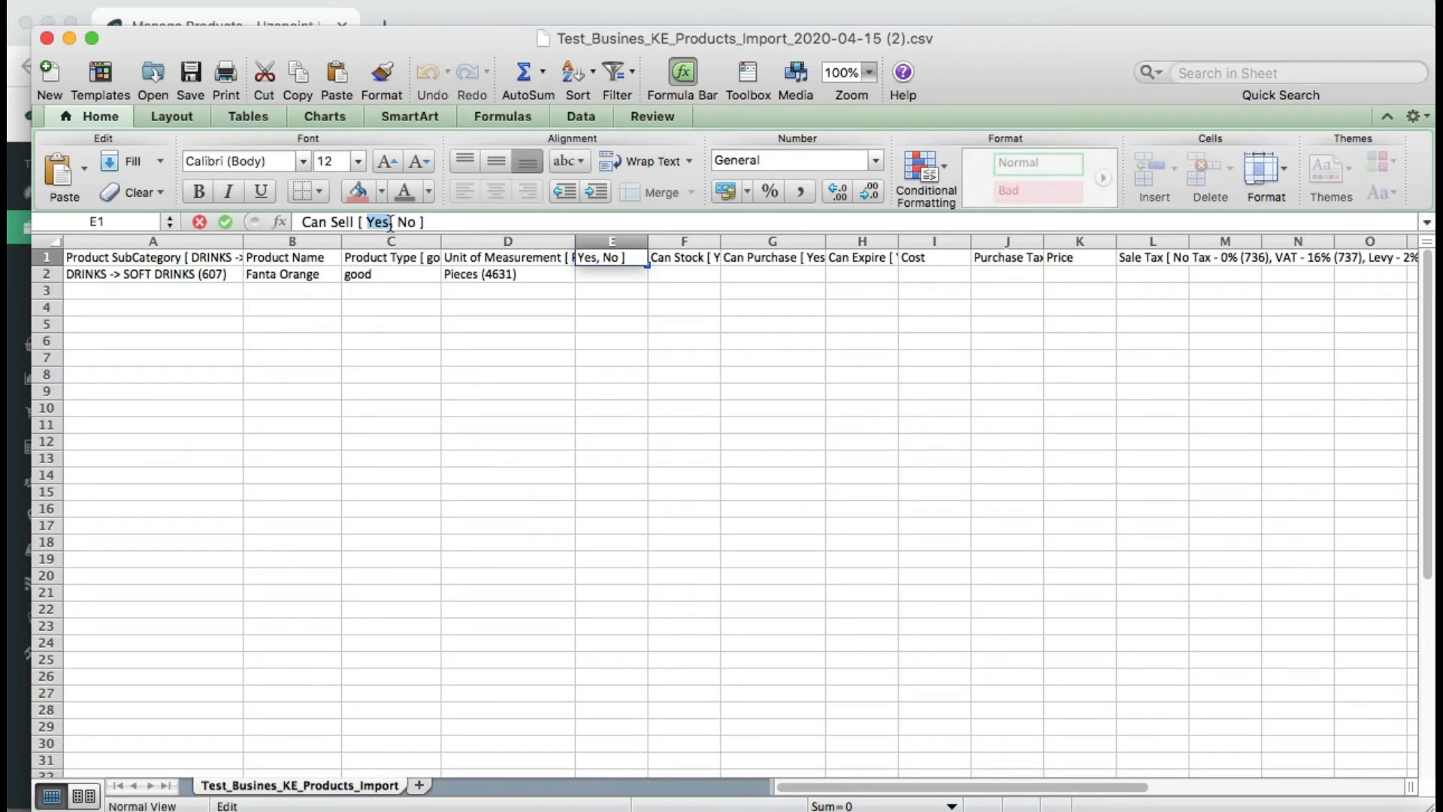
click(603, 274)
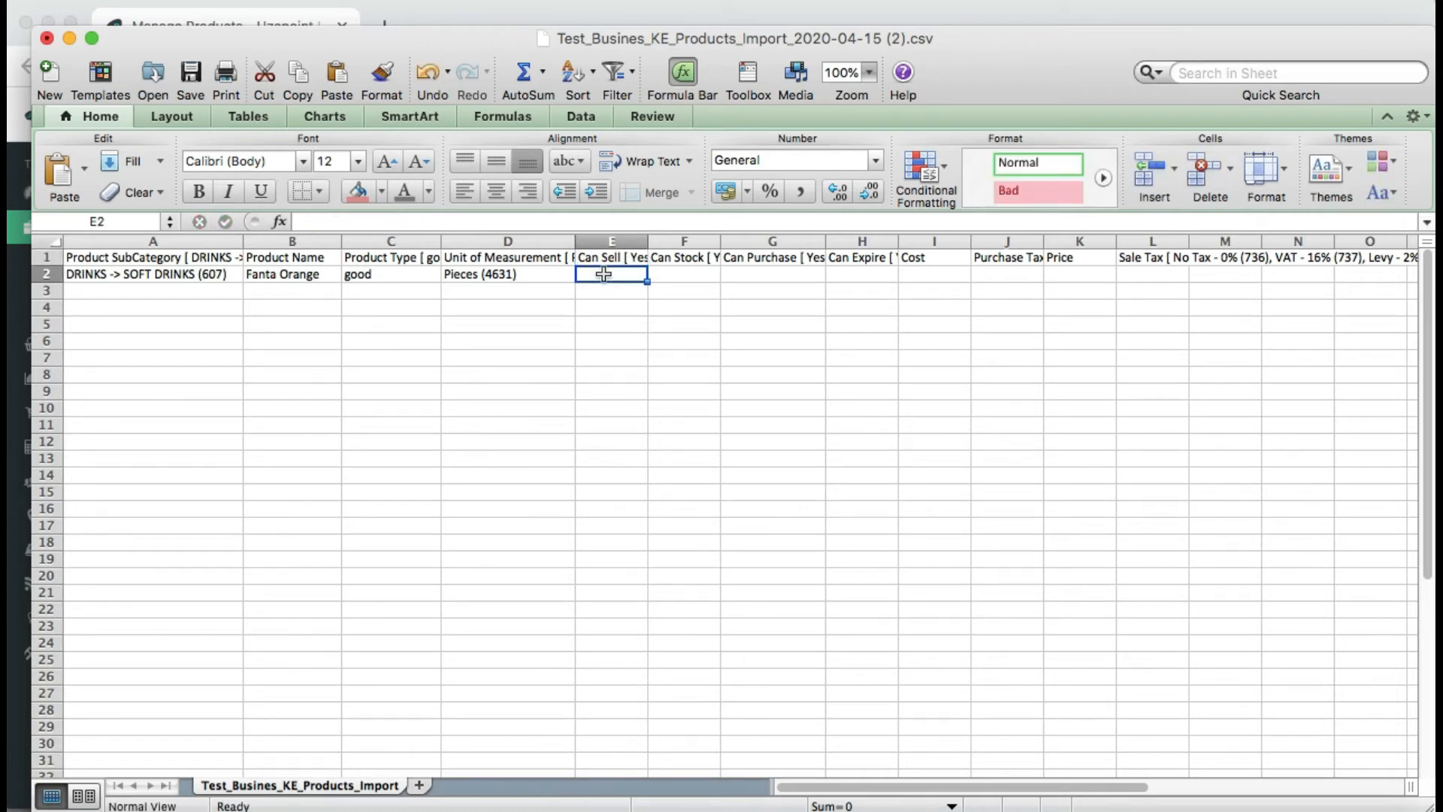
key(super+v)
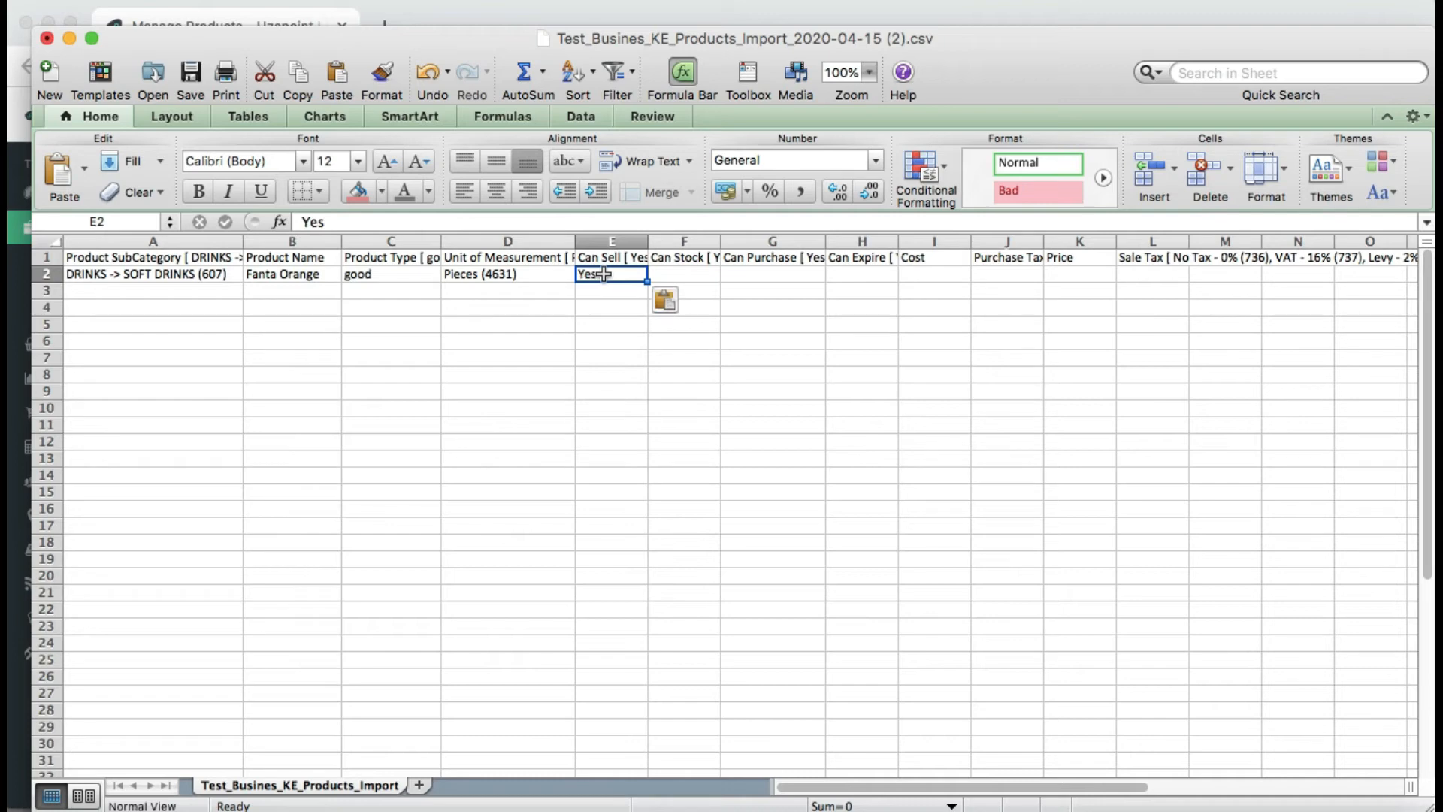
click(697, 260)
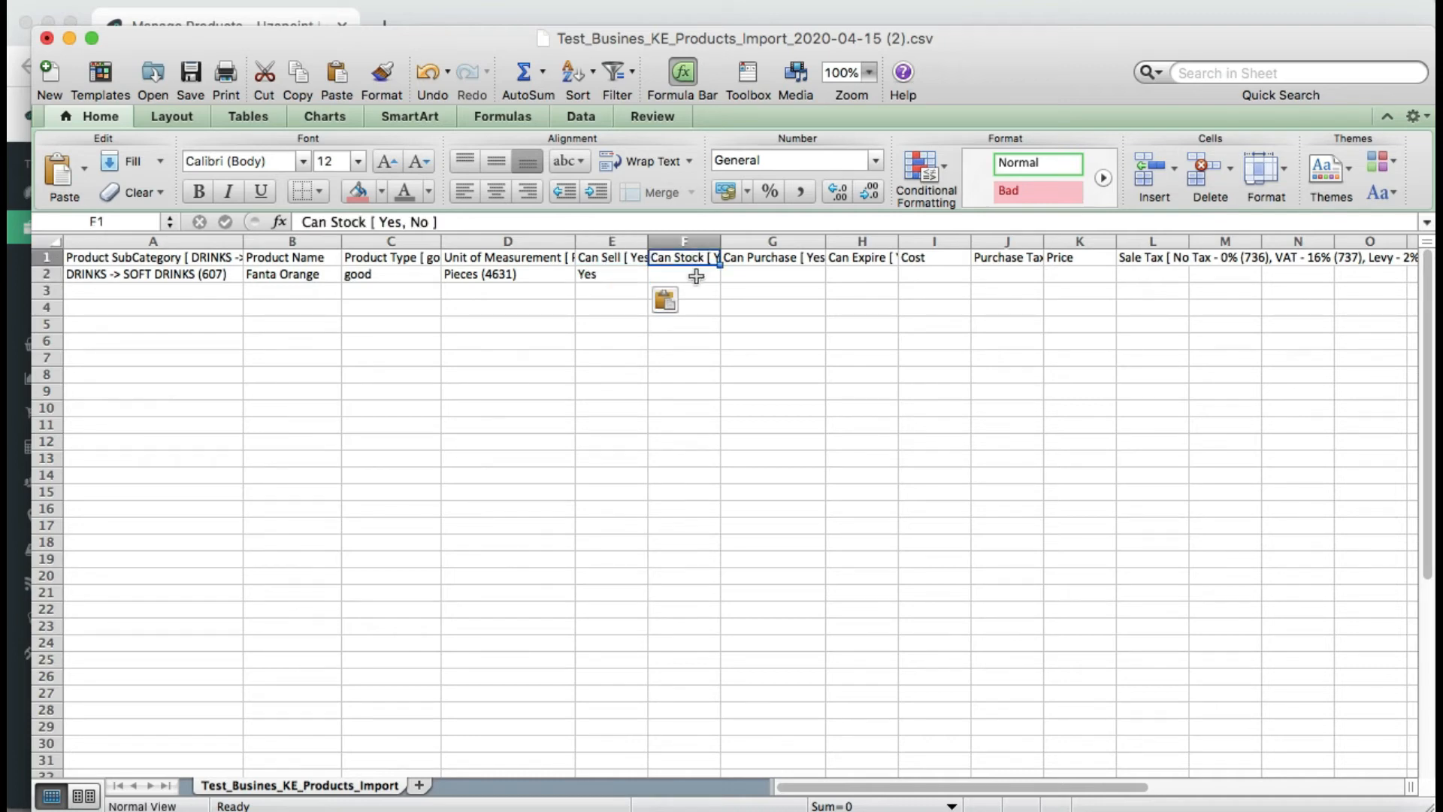
click(697, 277)
key(super+v)
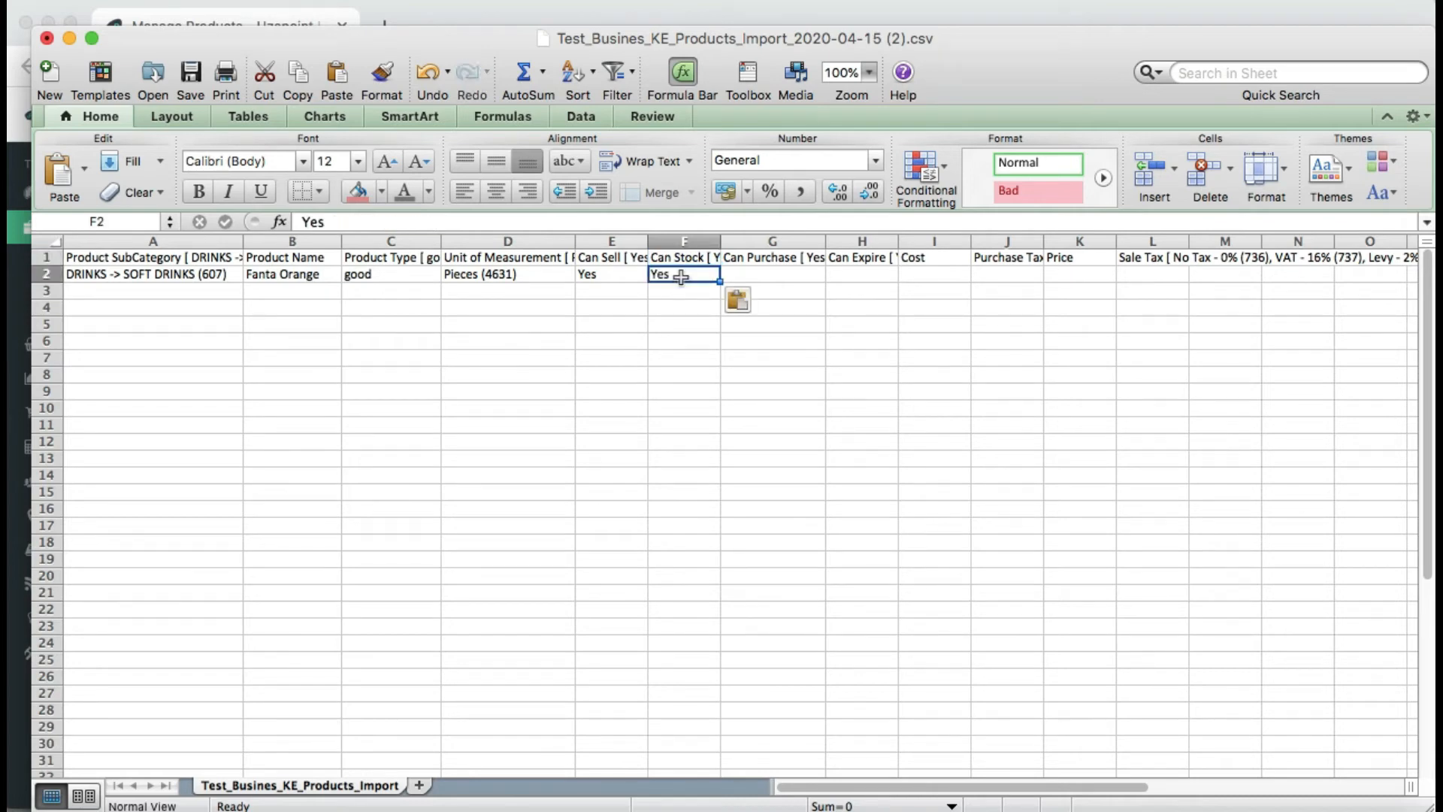
- Copy Yes into the Can Purchase and Can Expire cells of row 2
key(Up)
click(689, 275)
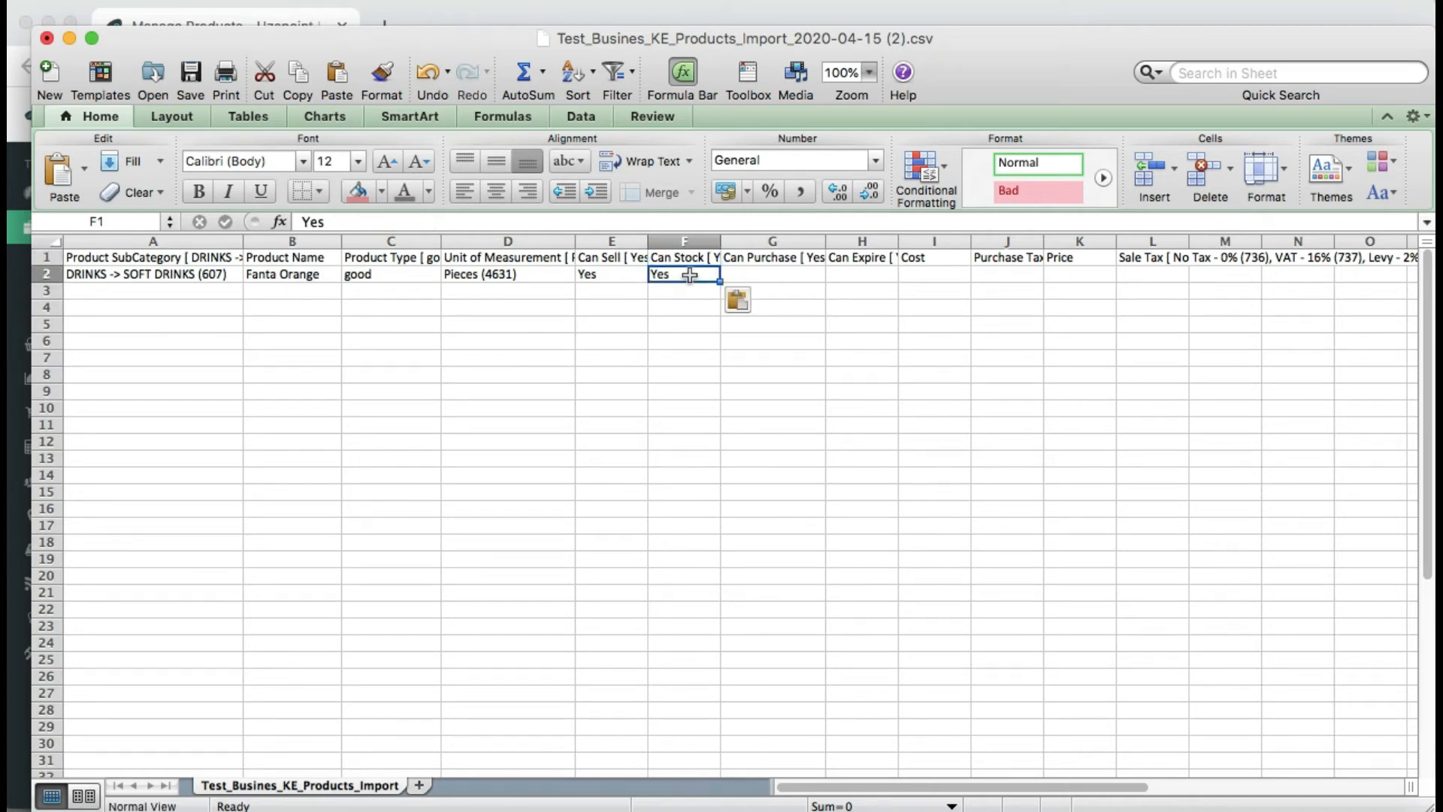
click(779, 258)
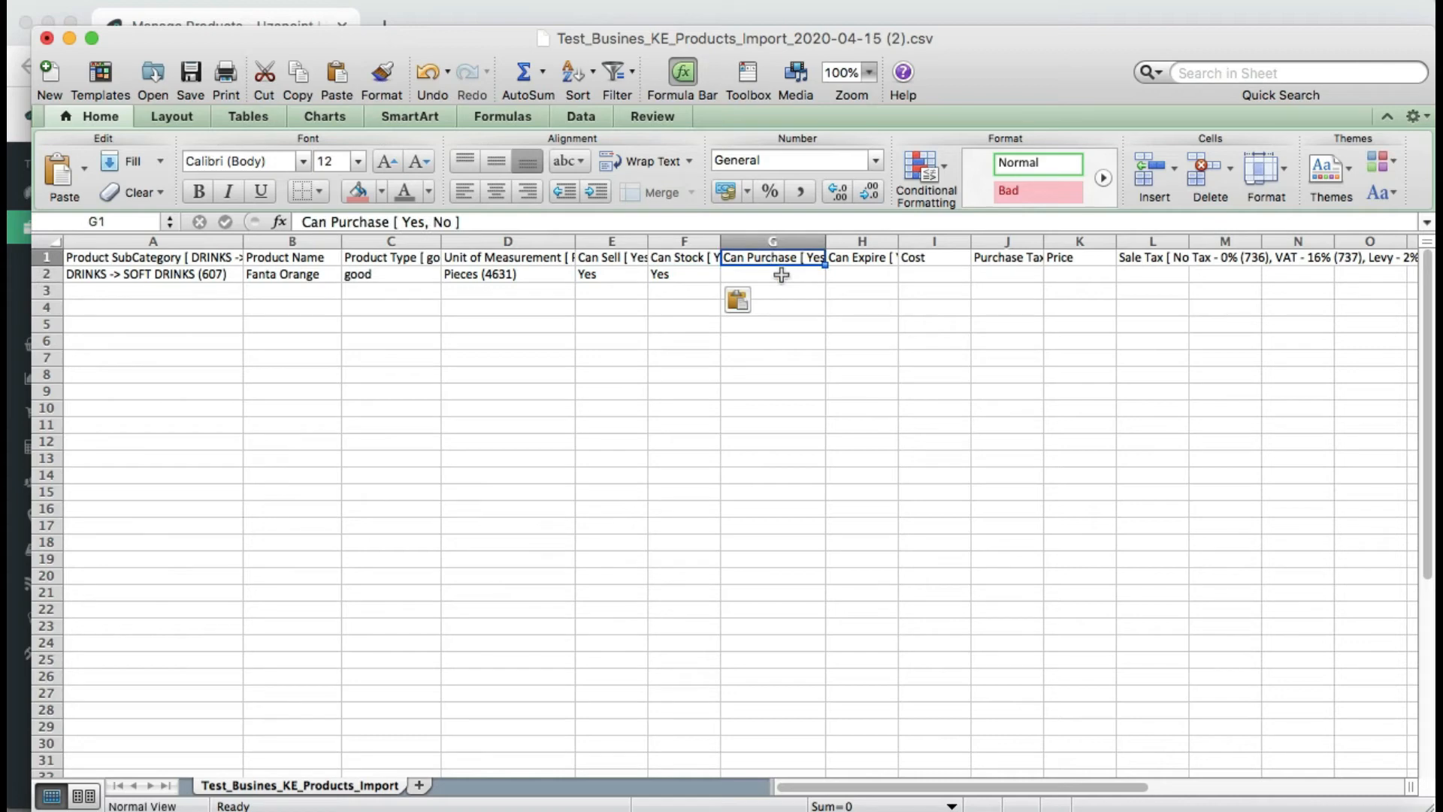
click(778, 278)
key(super+v)
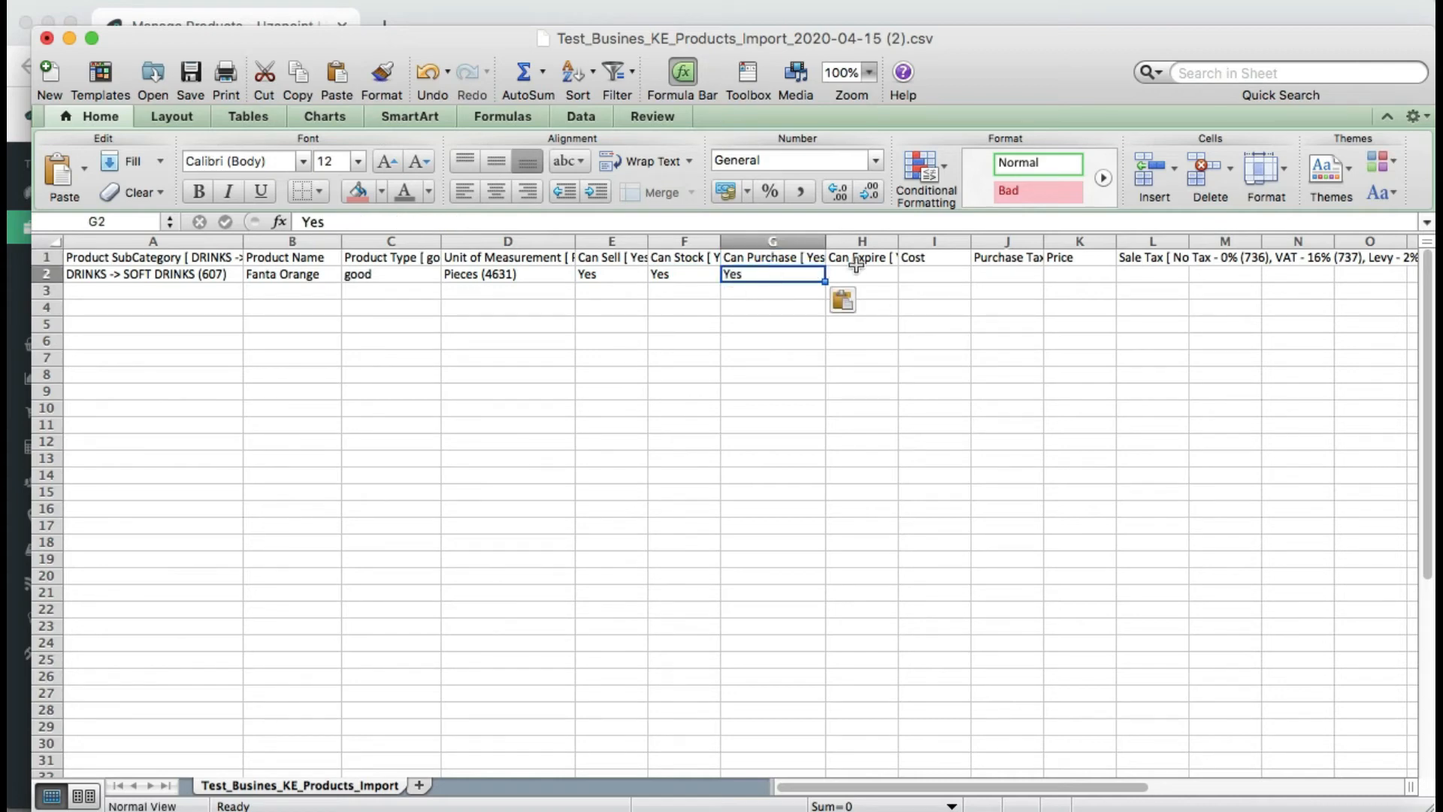
click(858, 257)
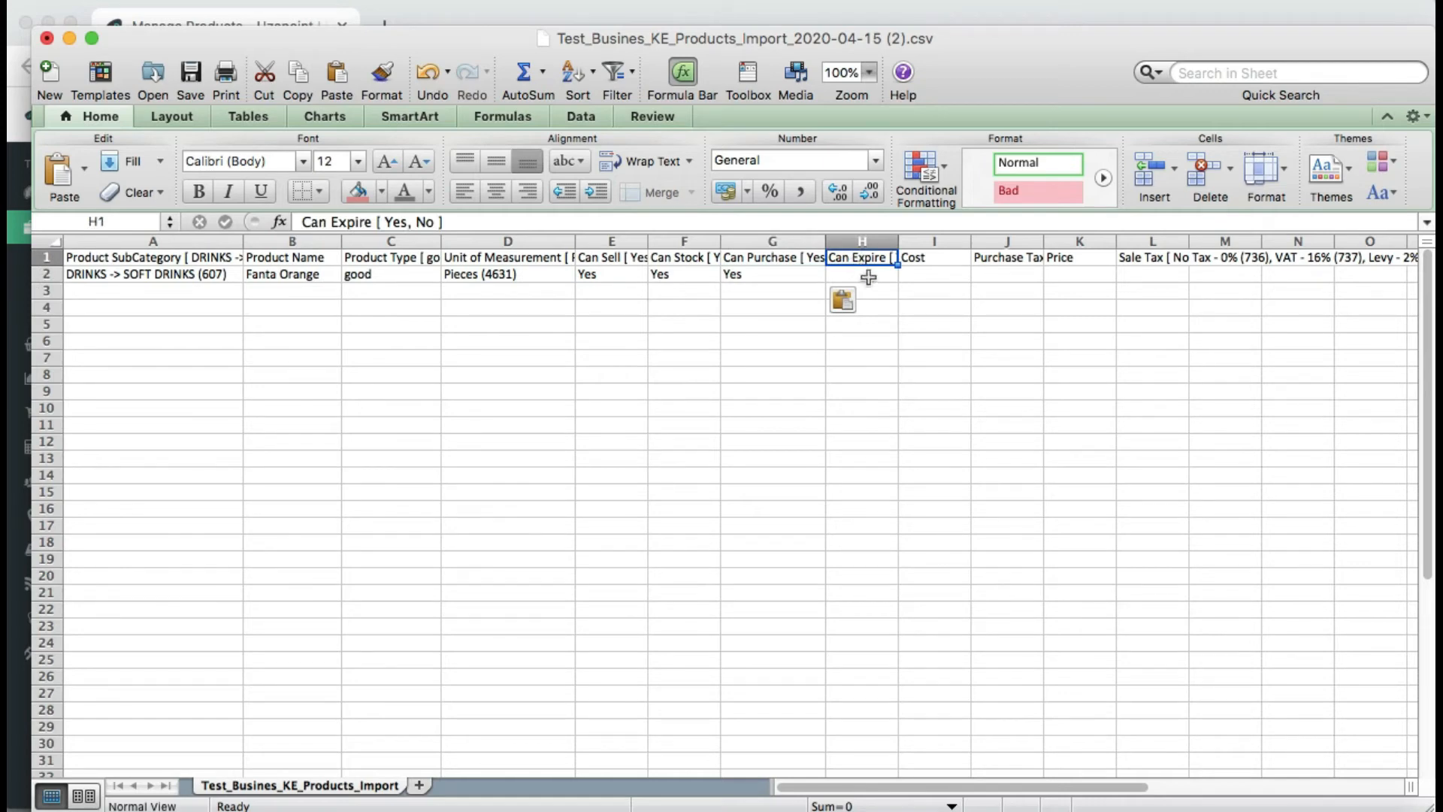
click(868, 277)
key(super+v)
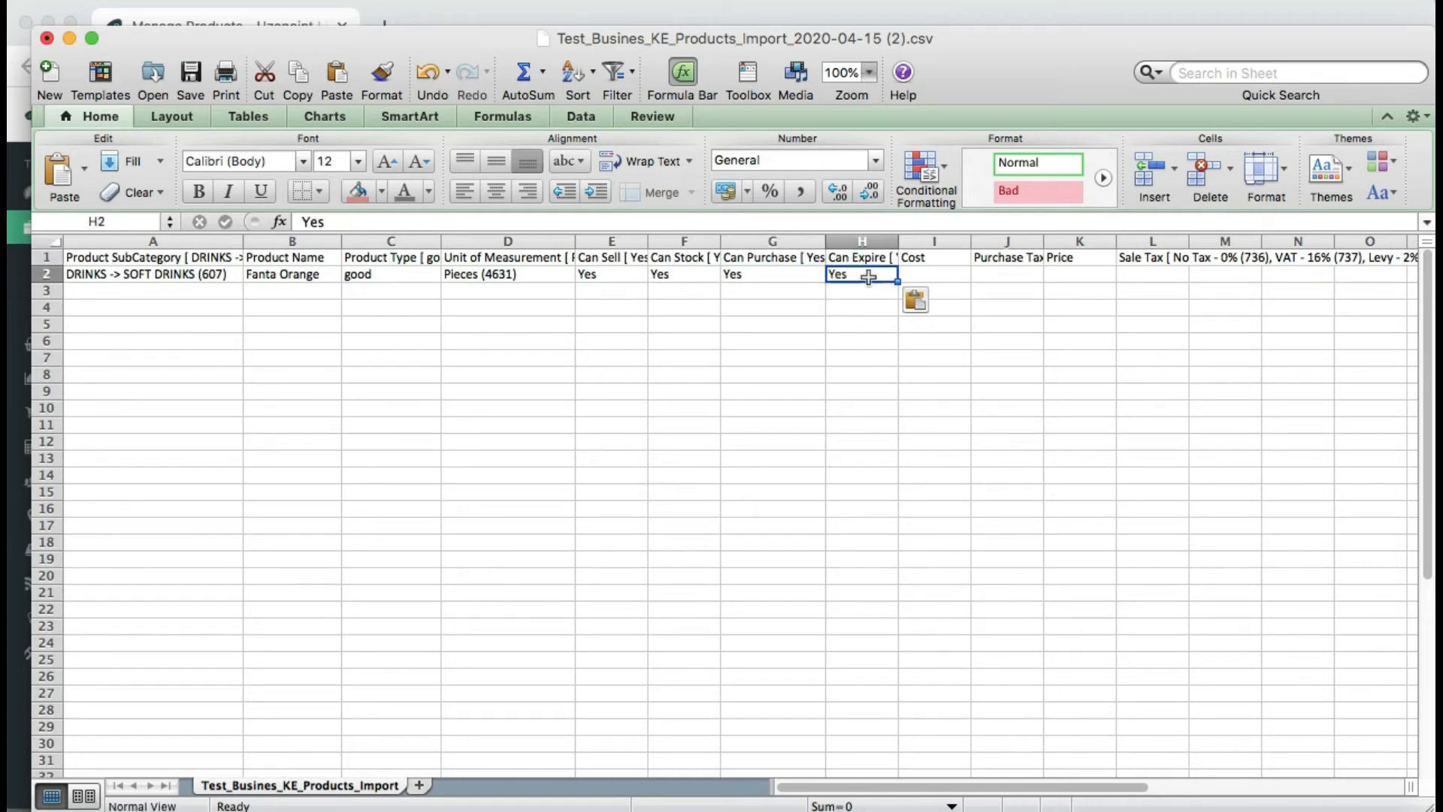
- Enter a cost of 24 and a price of 100 for Fanta Orange in row 2
click(941, 275)
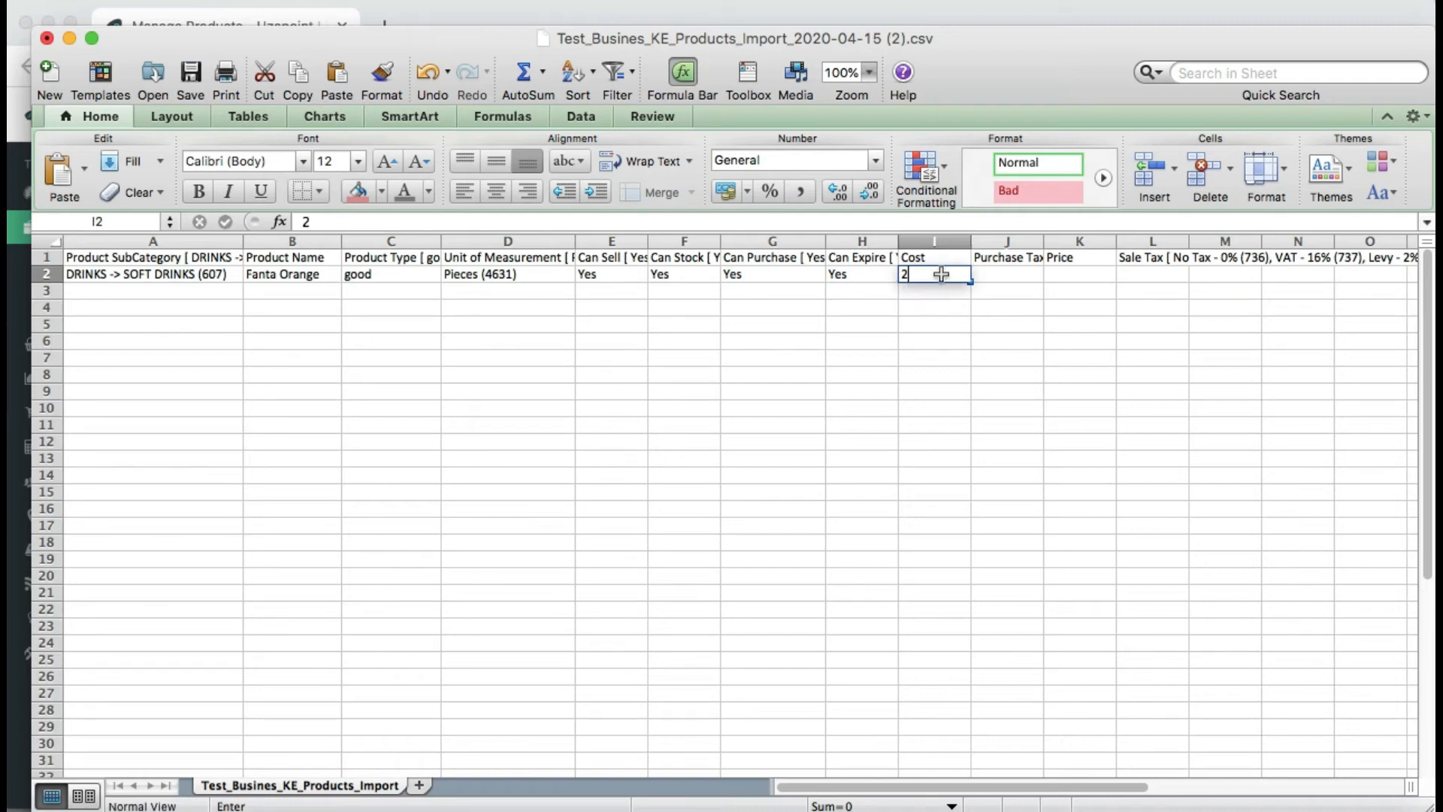
text(24)
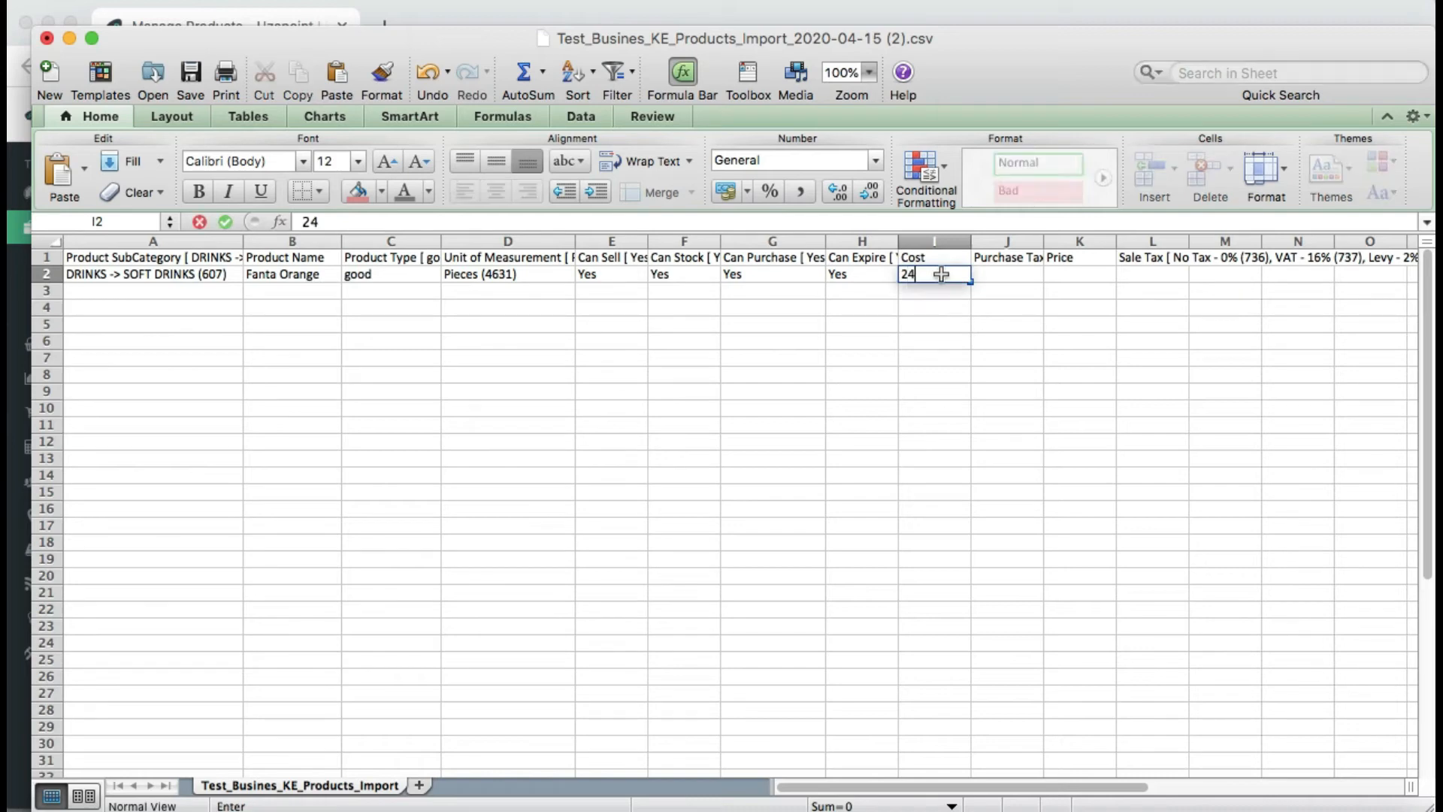
click(1069, 278)
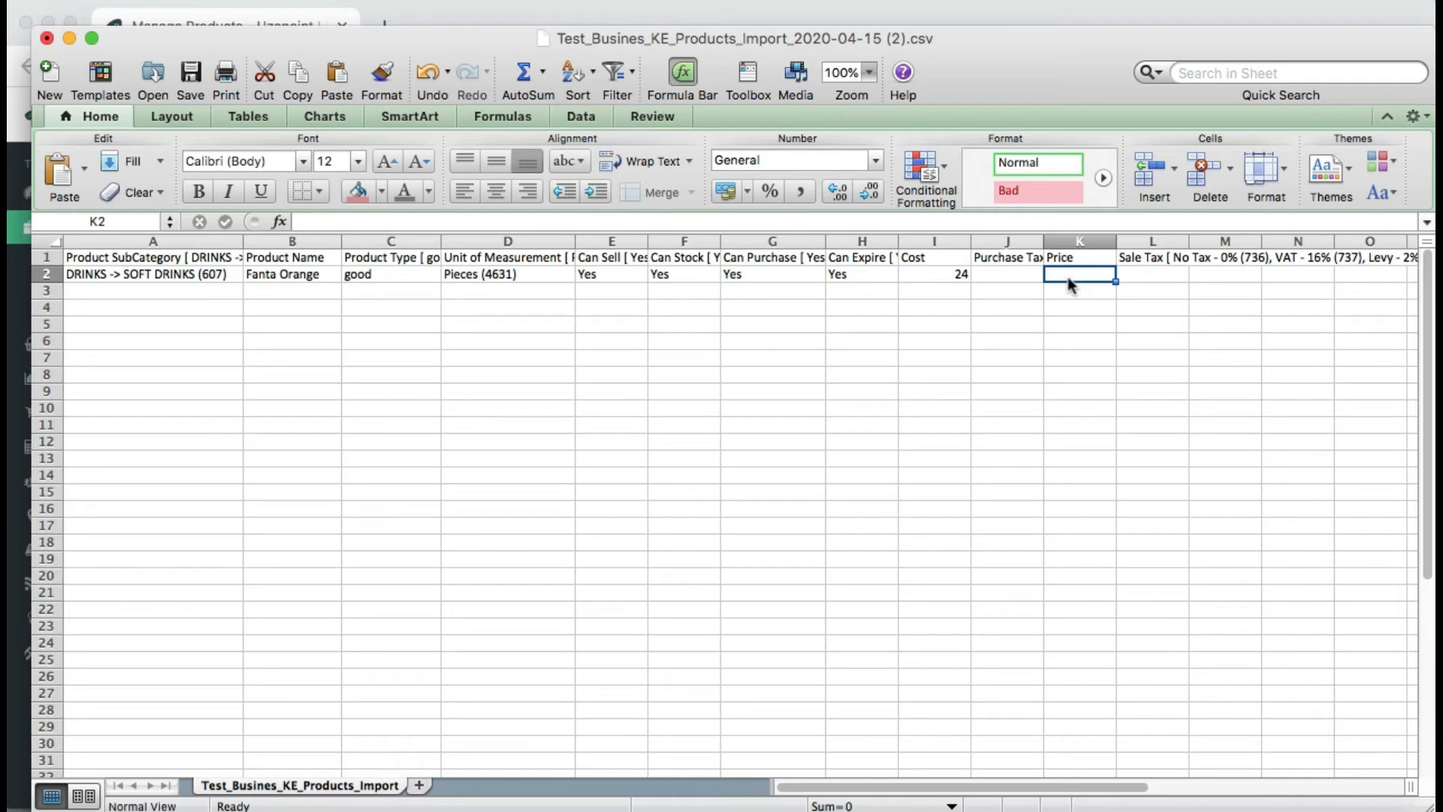
text(100)
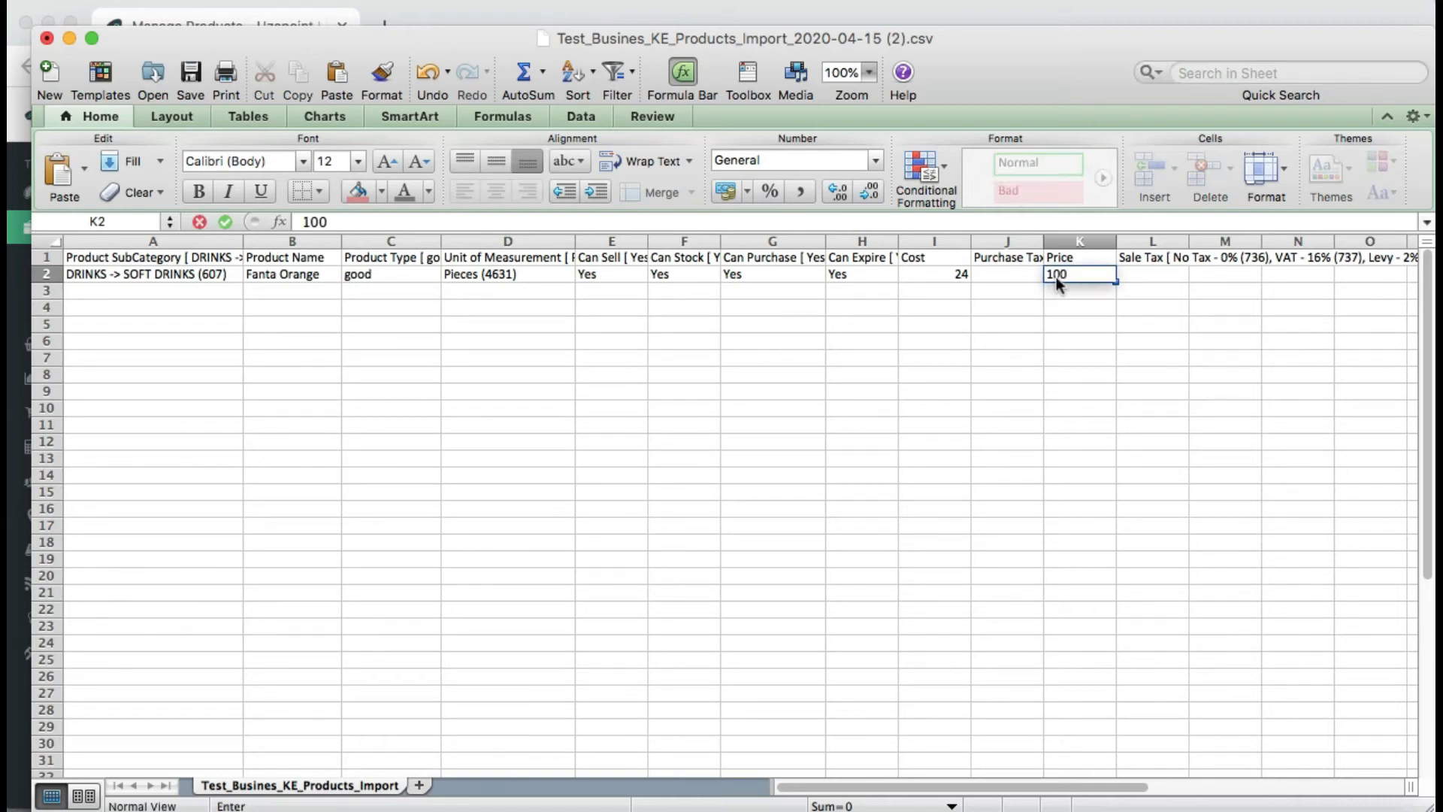
click(1072, 280)
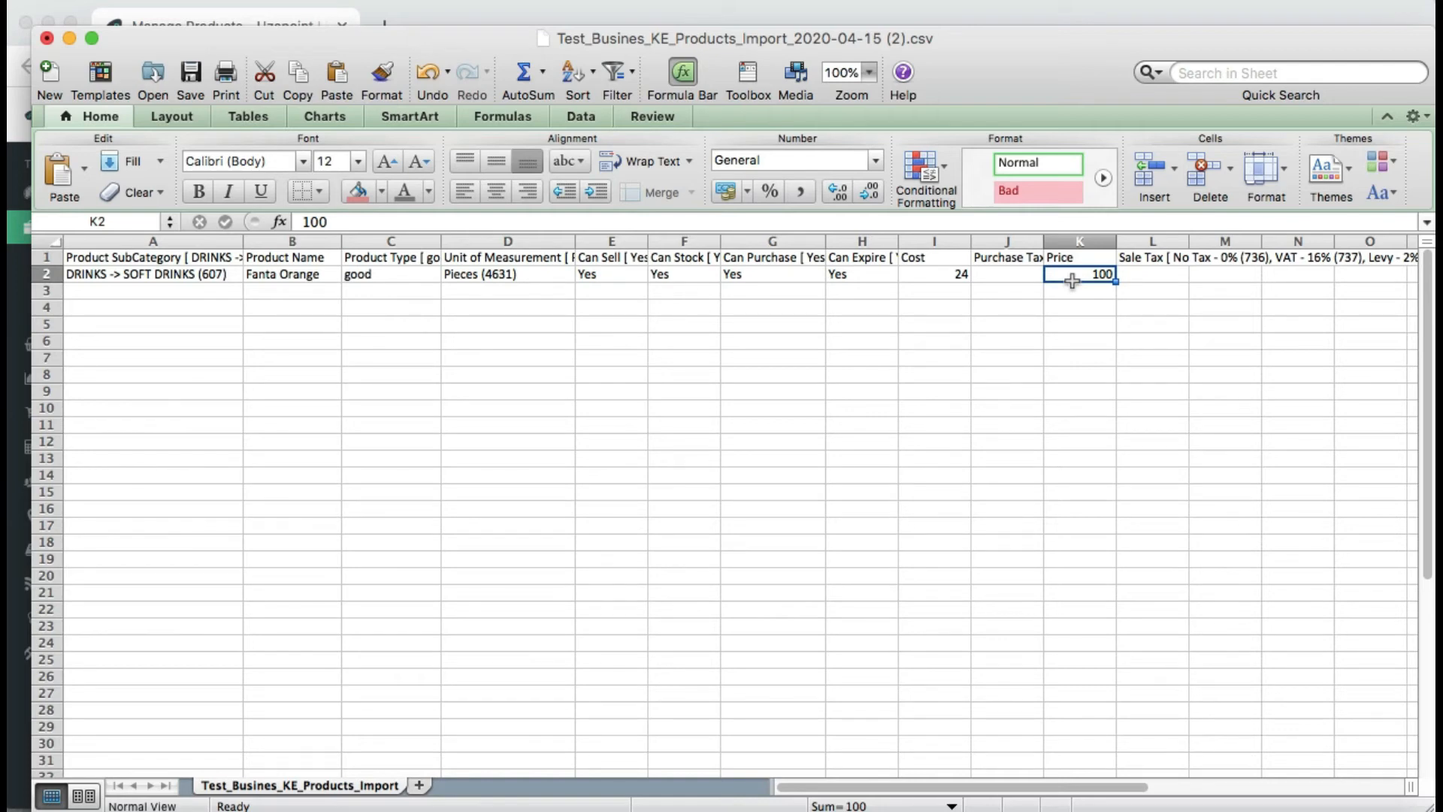
- Copy VAT - 16% (494) from the Purchase Tax heading into cell J2
click(1009, 261)
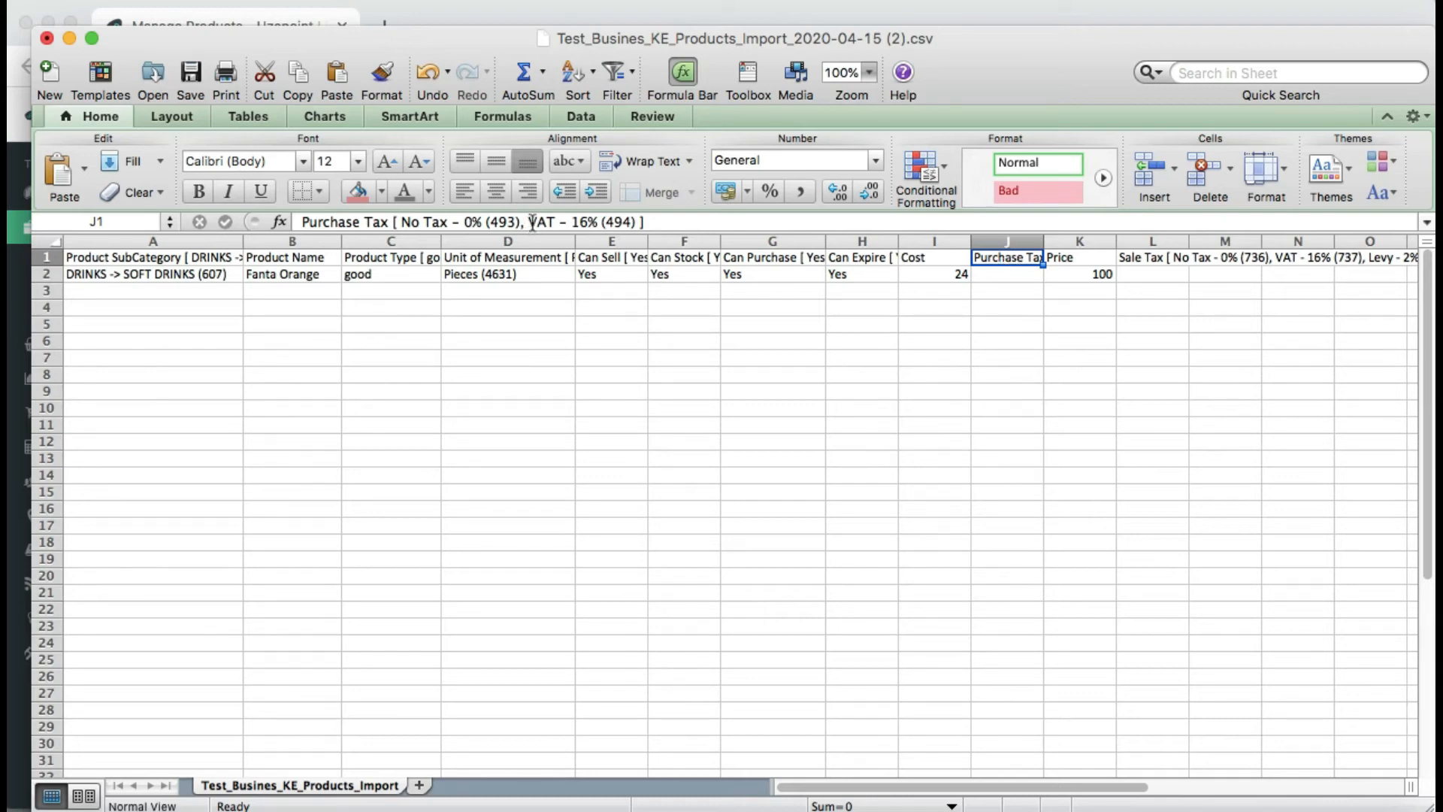
drag(529, 222, 640, 222)
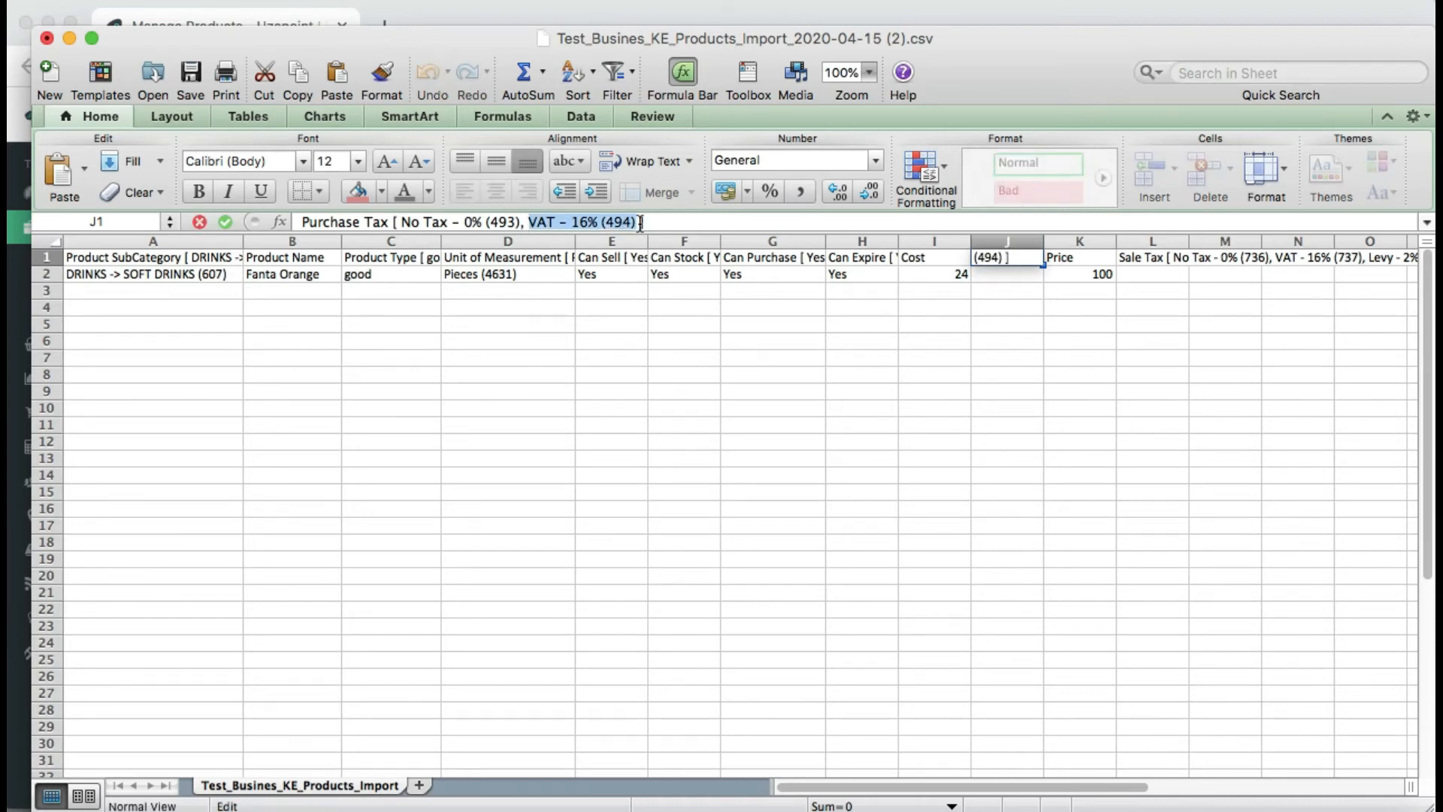
key(ctrl+c)
click(1014, 274)
key(ctrl+v)
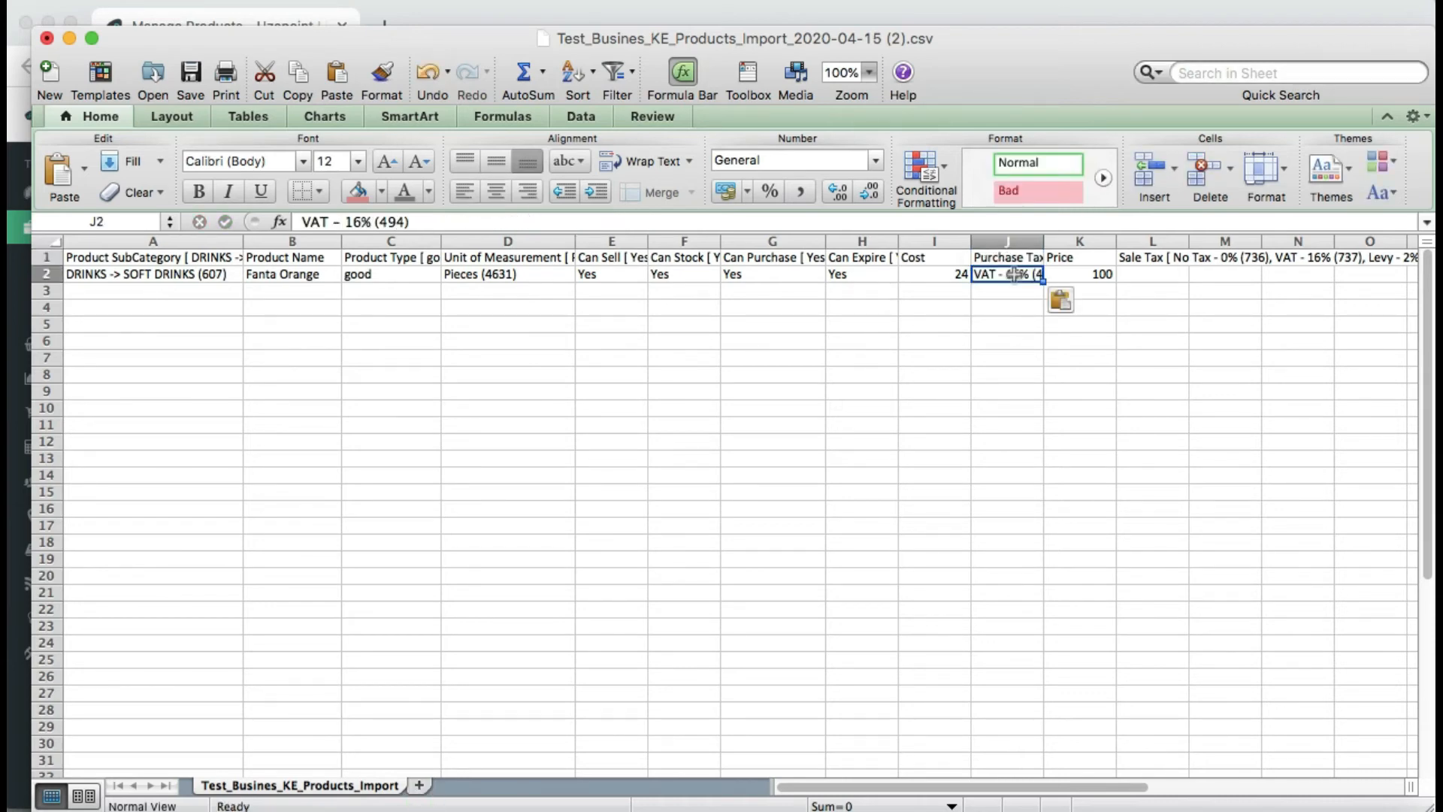
- Copy VAT - 16% (737), Levy - 2% (738) from the Sale Tax heading into L2 and widen column L to fit
click(1151, 260)
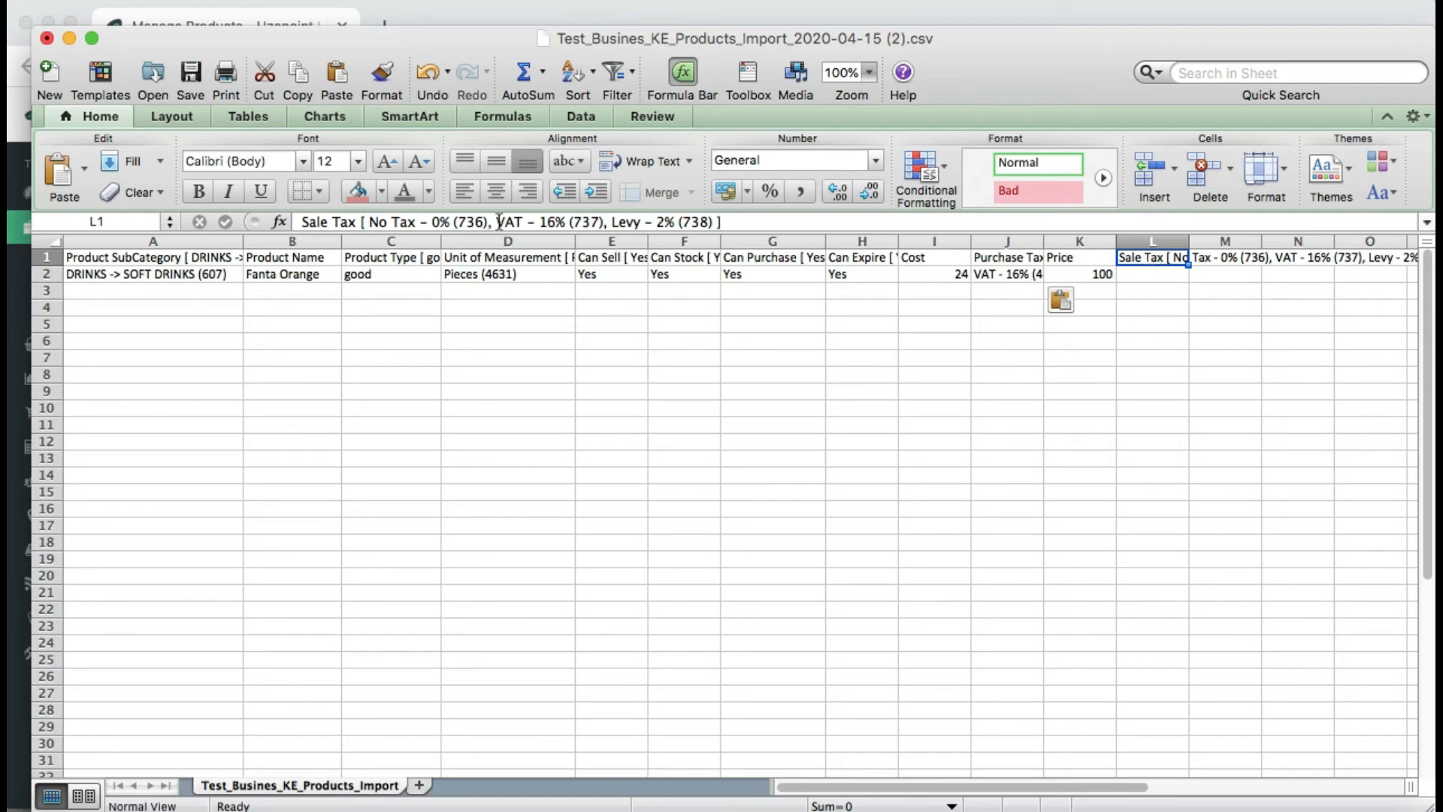
drag(499, 222, 606, 222)
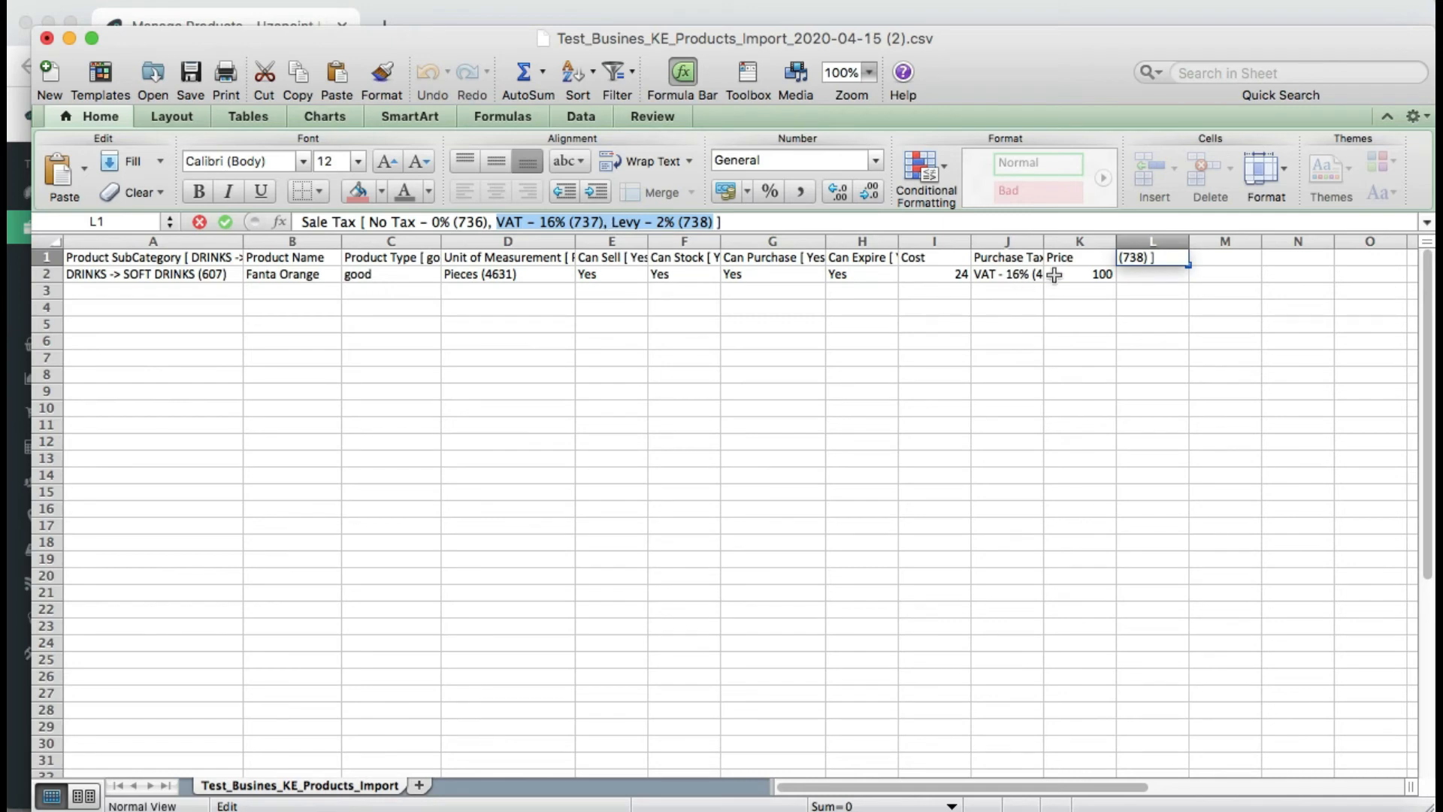
click(1161, 276)
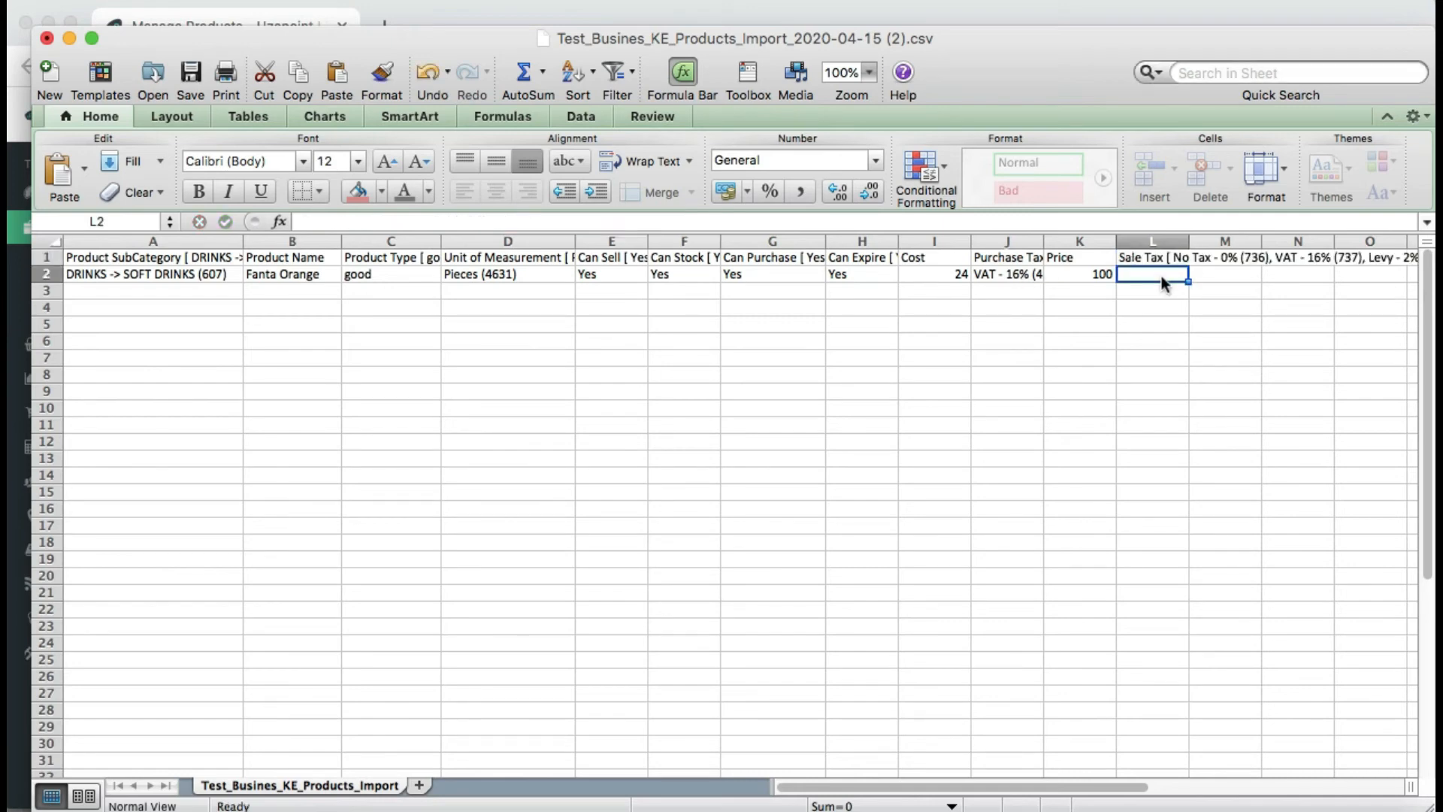
key(super+v)
drag(1189, 241, 1290, 241)
- Fill the DRINKS -> SOFT DRINKS (607) subcategory from A2 down to A6
click(186, 291)
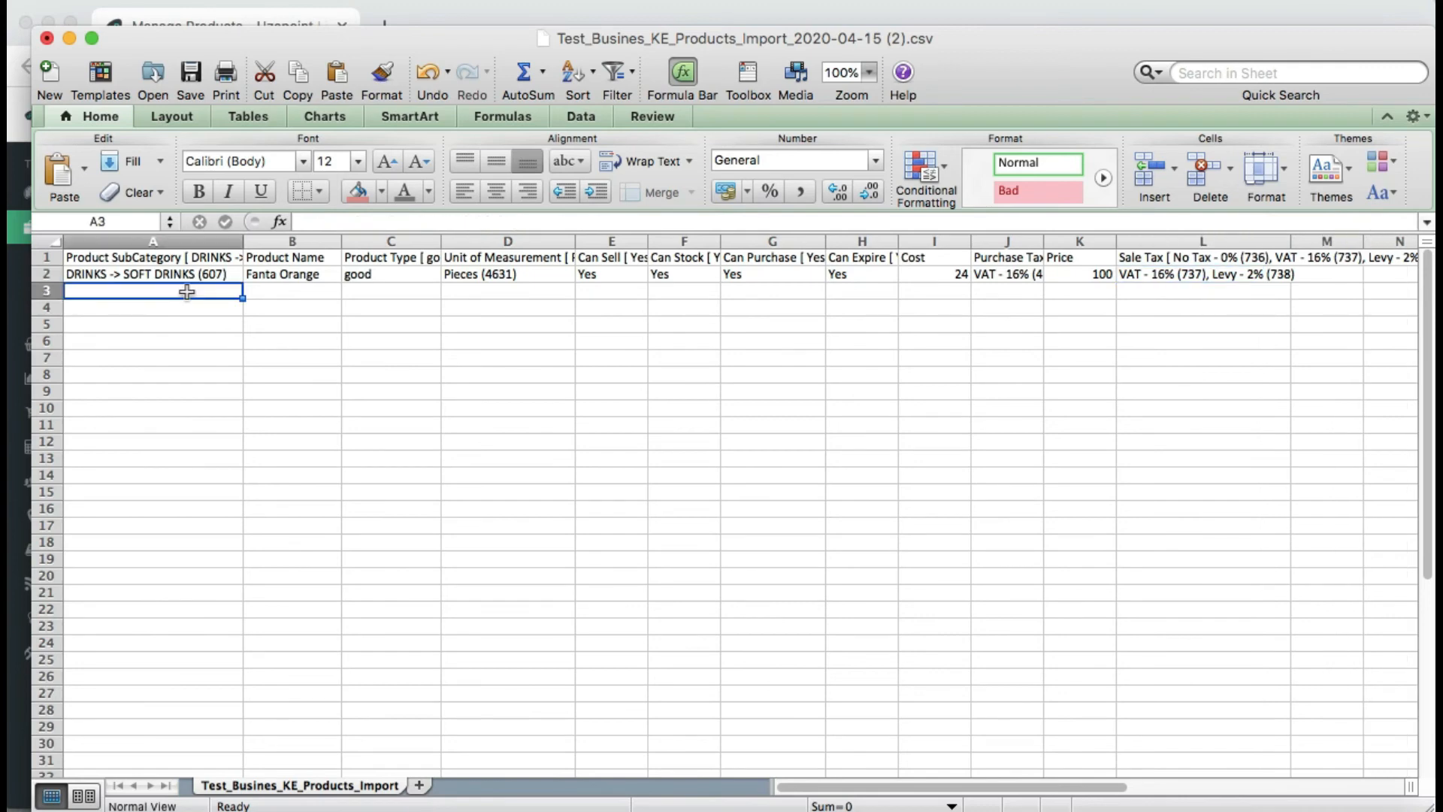
click(187, 275)
drag(242, 282, 213, 342)
- Enter the product names Fanta Black Currant, Fanta Passion, Coke Zero and Sprite in B3 to B6
click(296, 292)
text(Fanta Black Currant)
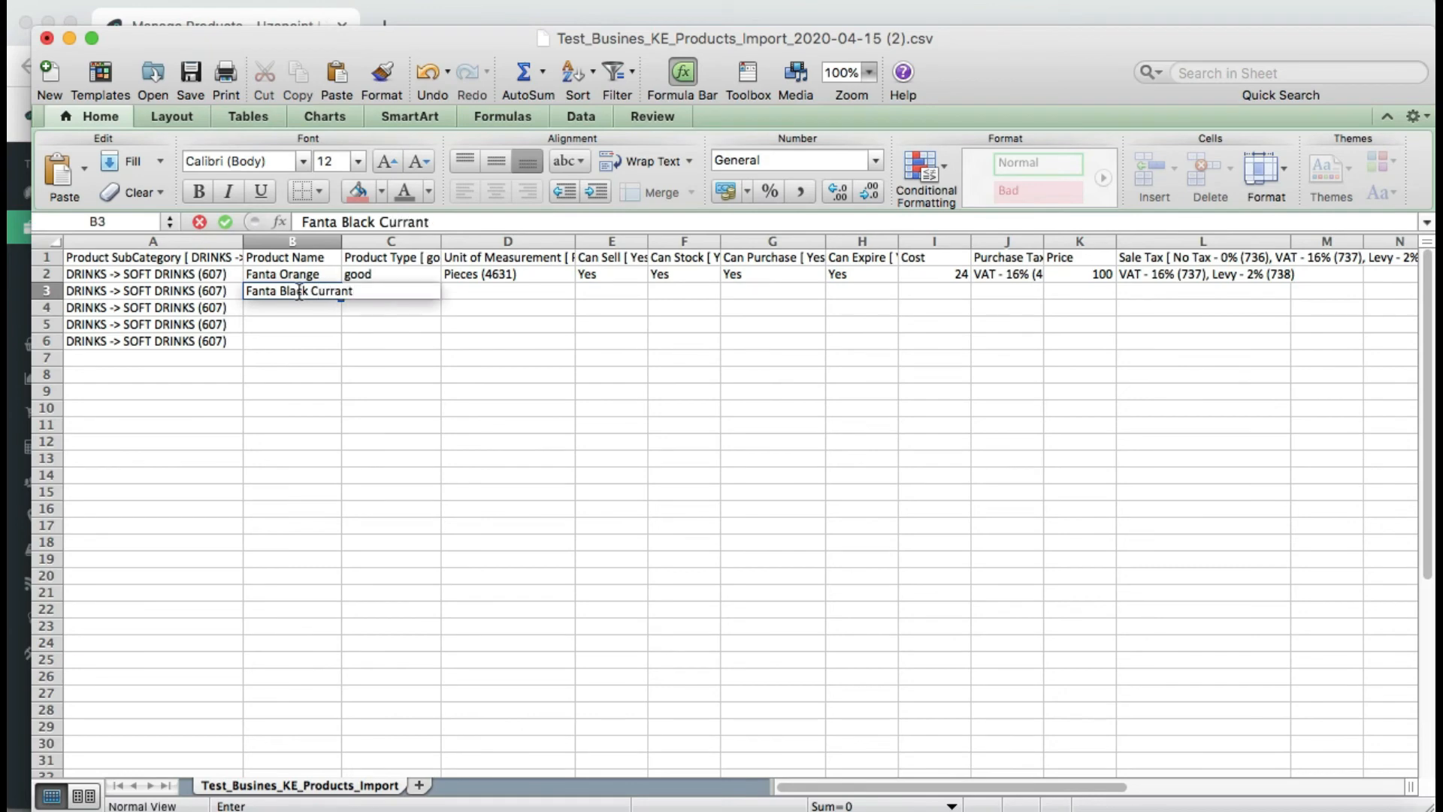
key(Return)
text(Fanta Passion)
key(Return)
text(Coke Zero)
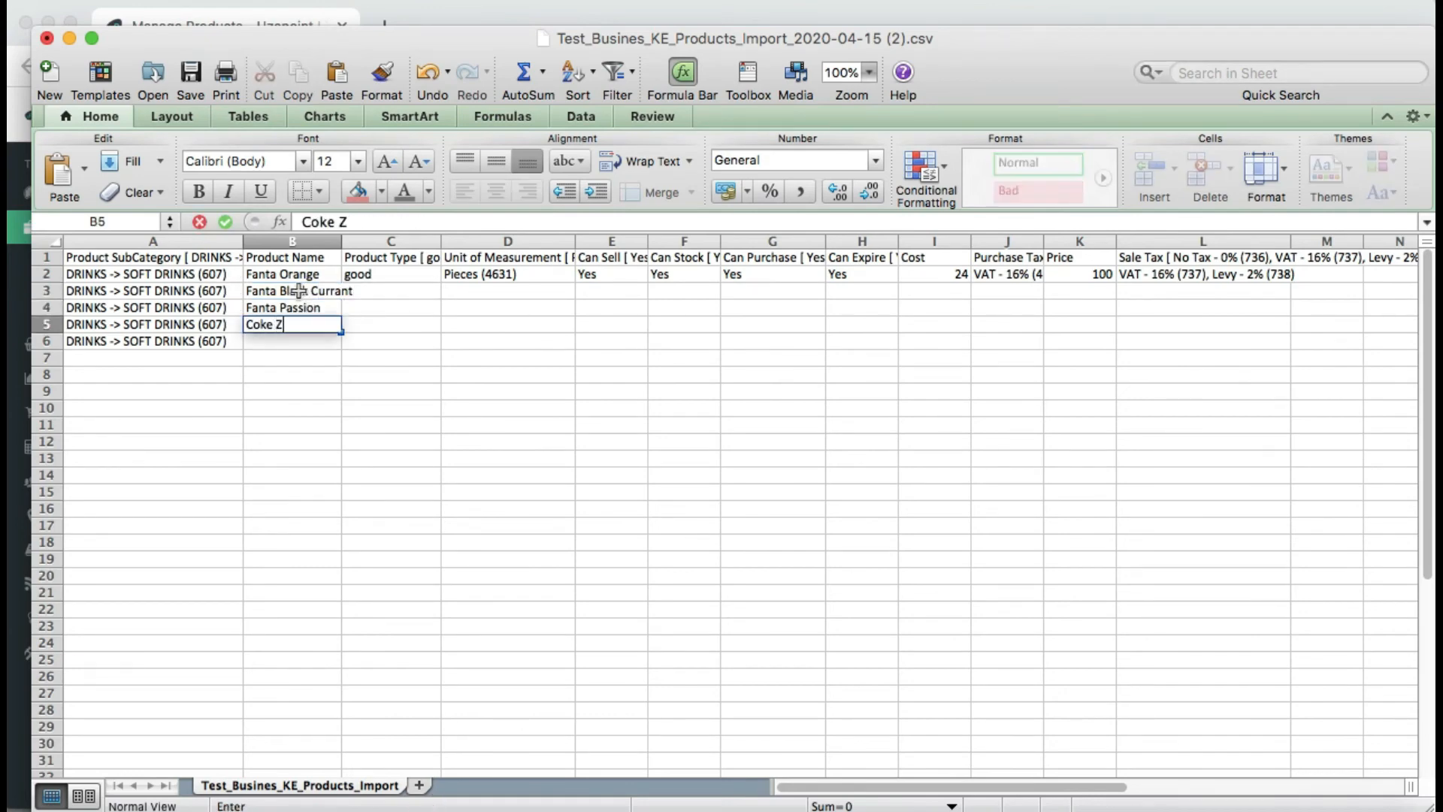
key(Return)
text(Sprite)
key(Return)
- Enter the product names Krest, Mango Juice, Orange Juice and Cocktail Juice in B7 to B10
text(Krest)
key(Return)
text(D)
key(BackSpace)
text(Mango)
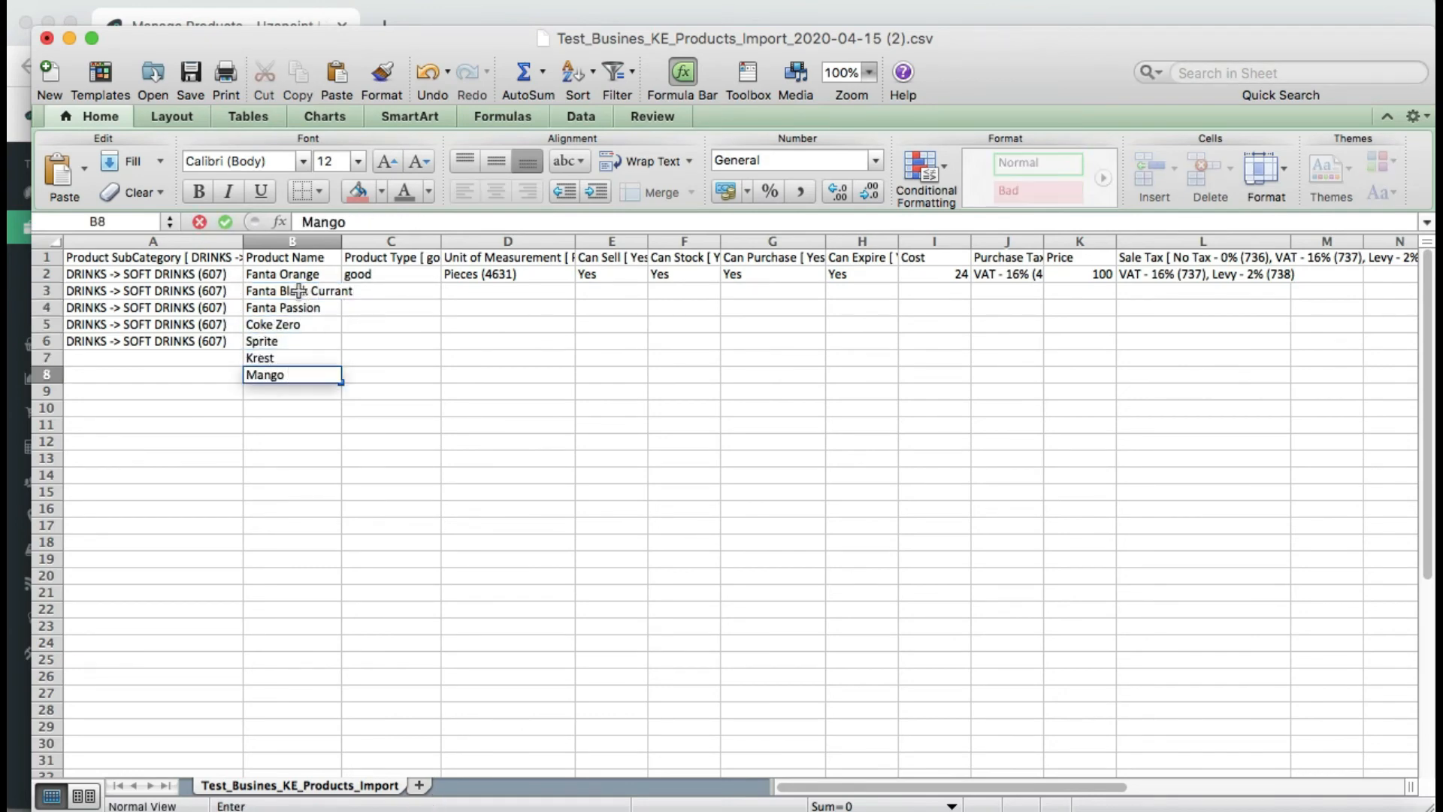
text( Juice)
key(Return)
text(Orange Juice)
key(Return)
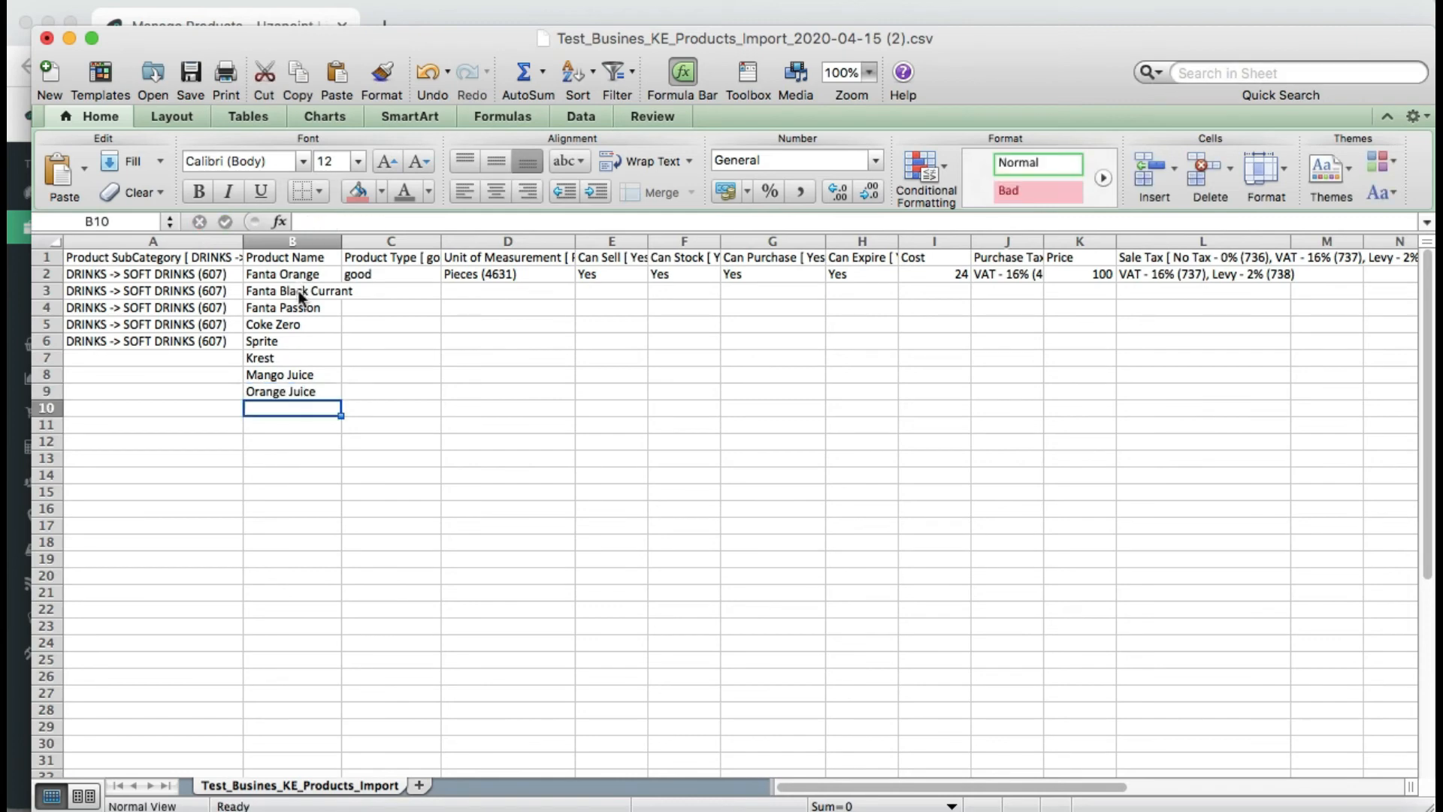
text(Cocktail Juice)
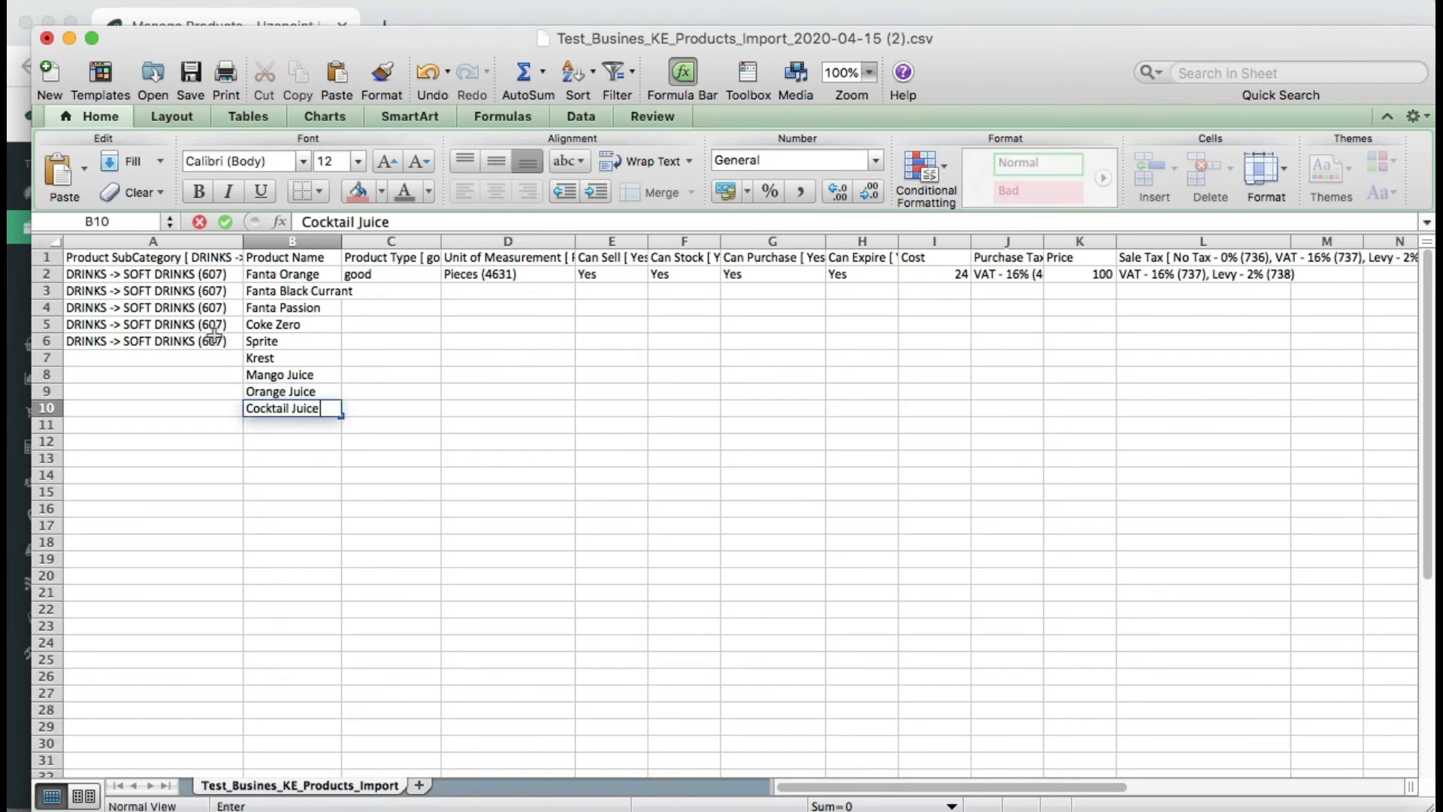
- Copy DRINKS -> JUICES (629) from the SubCategory heading into the Mango Juice row and fill it down to Cocktail Juice
click(150, 257)
drag(661, 221, 823, 221)
key(super+c)
click(194, 376)
key(super+v)
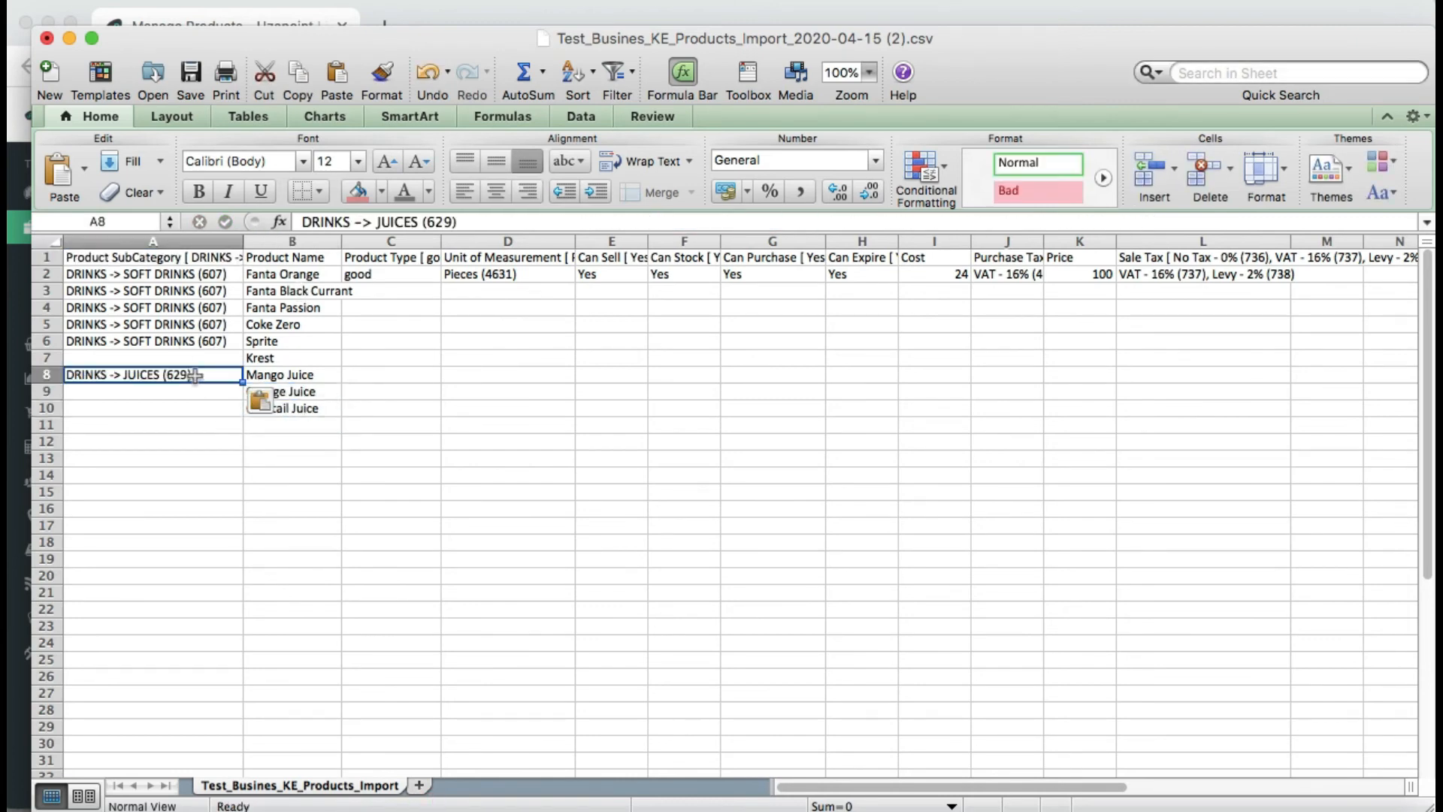
drag(242, 382, 251, 433)
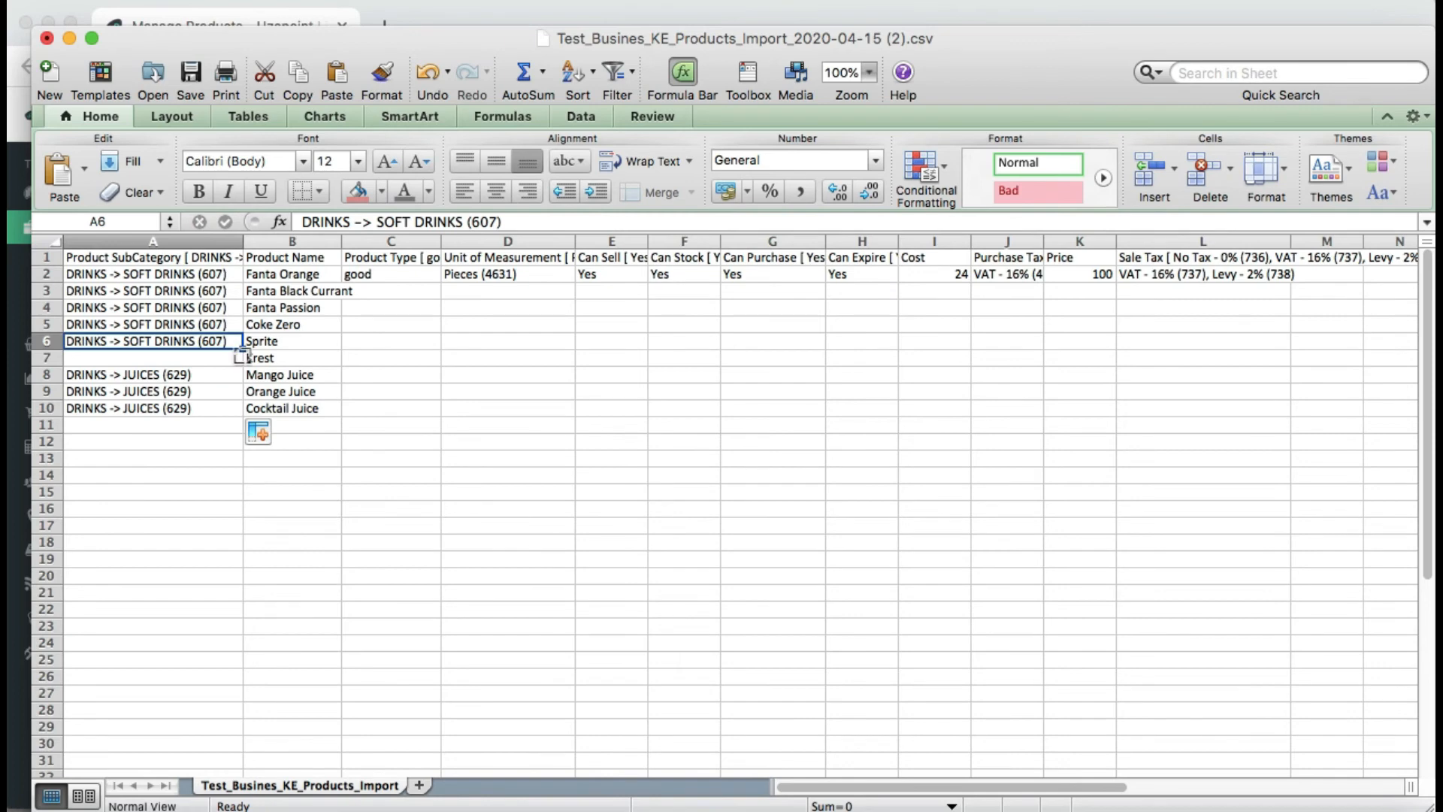
- Fill the product type good and the unit Pieces (4631) from row 2 down to row 11
click(390, 274)
drag(439, 282, 460, 441)
key(Right)
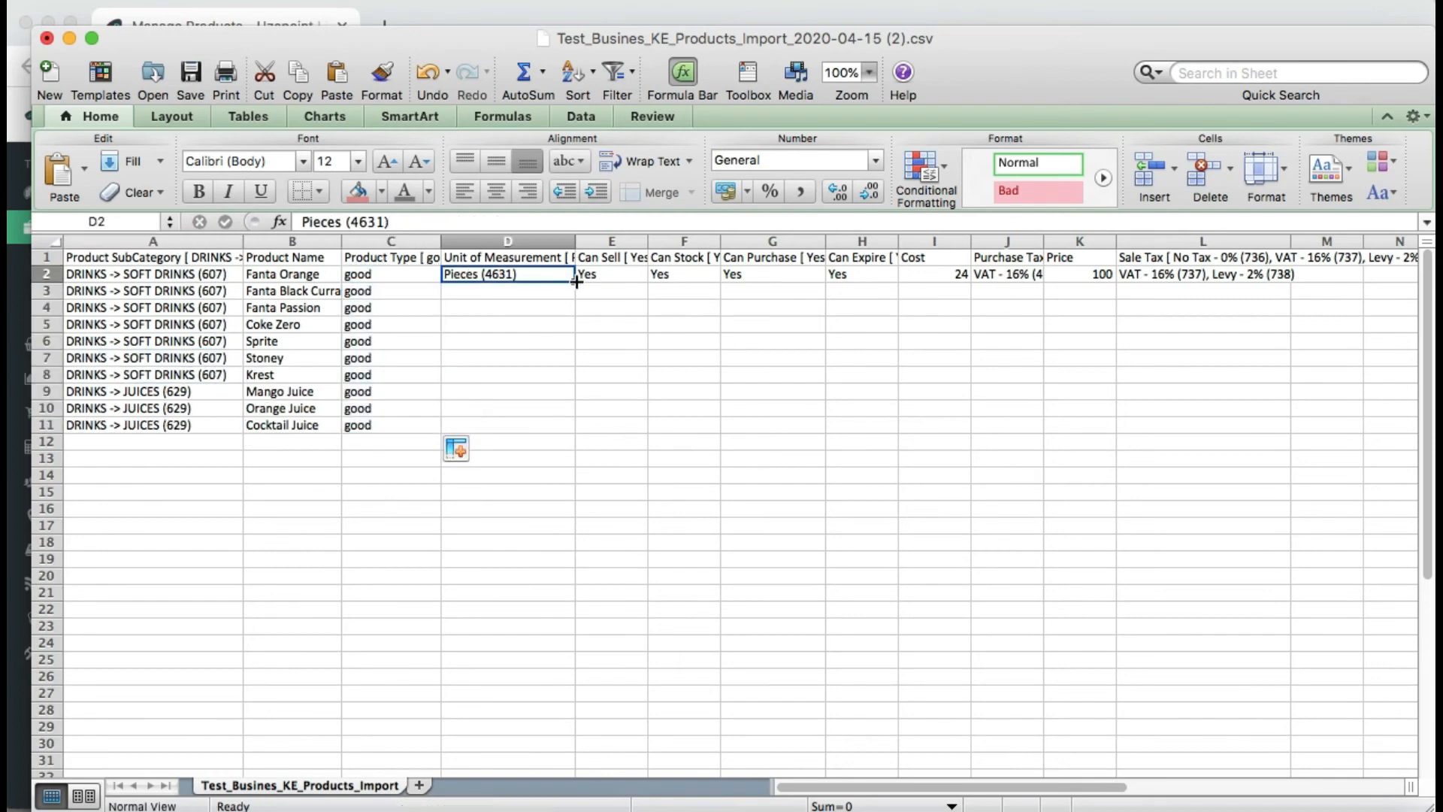
drag(574, 281, 575, 444)
- Fill the row 2 values from Can Sell through Sale Tax down to row 11
key(Right)
shift+click(864, 283)
drag(899, 282, 905, 434)
drag(932, 274, 1203, 273)
drag(1290, 282, 1294, 433)
- Set the price to 100 for each soft drink from Fanta Black Currant to Krest in K3 to K8
click(1094, 291)
text(100)
click(1092, 308)
text(100)
click(1089, 325)
text(100)
click(1089, 344)
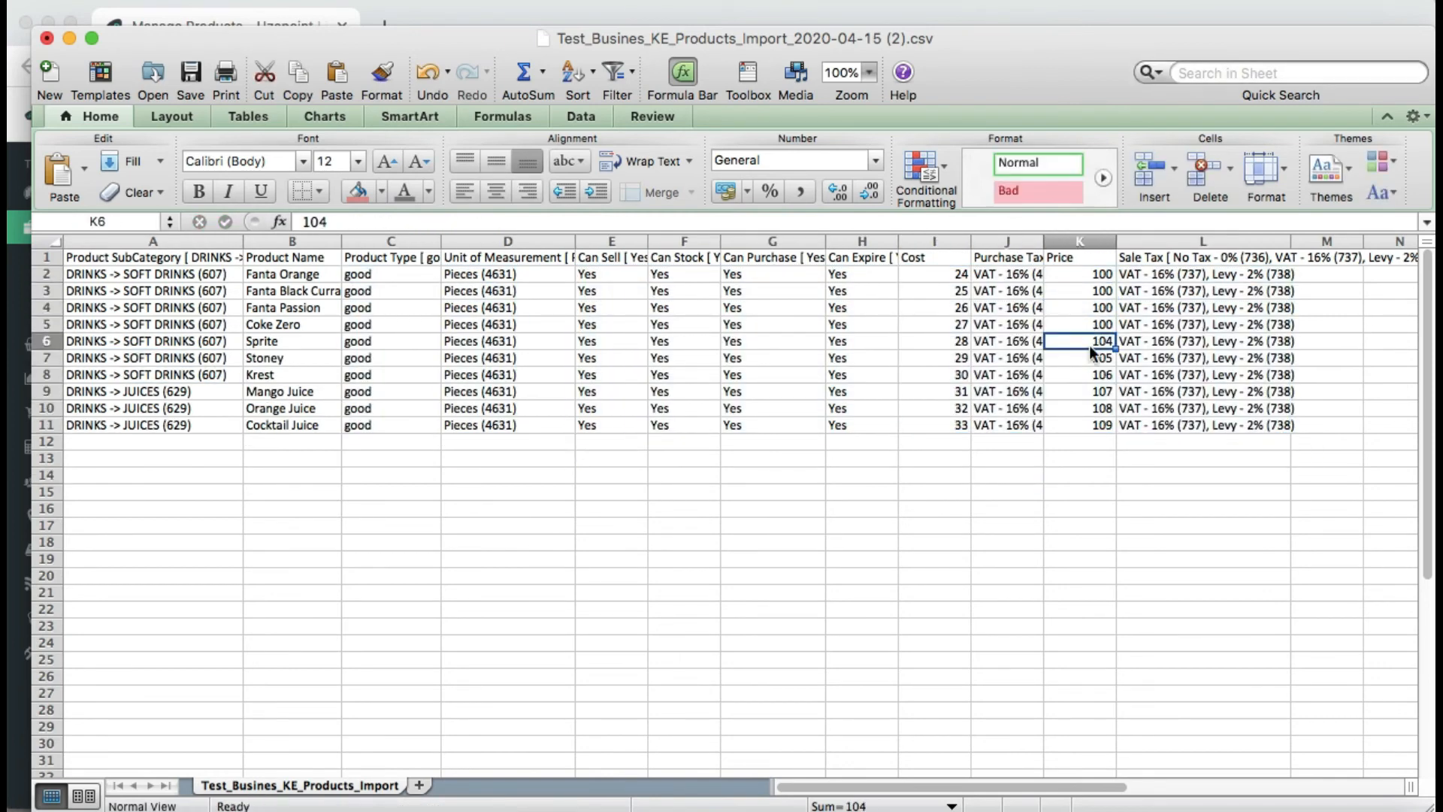
text(100)
click(1085, 361)
text(100)
click(1090, 375)
text(100)
- Set the price to 150 for Mango Juice, Orange Juice and Cocktail Juice
click(1089, 391)
text(150)
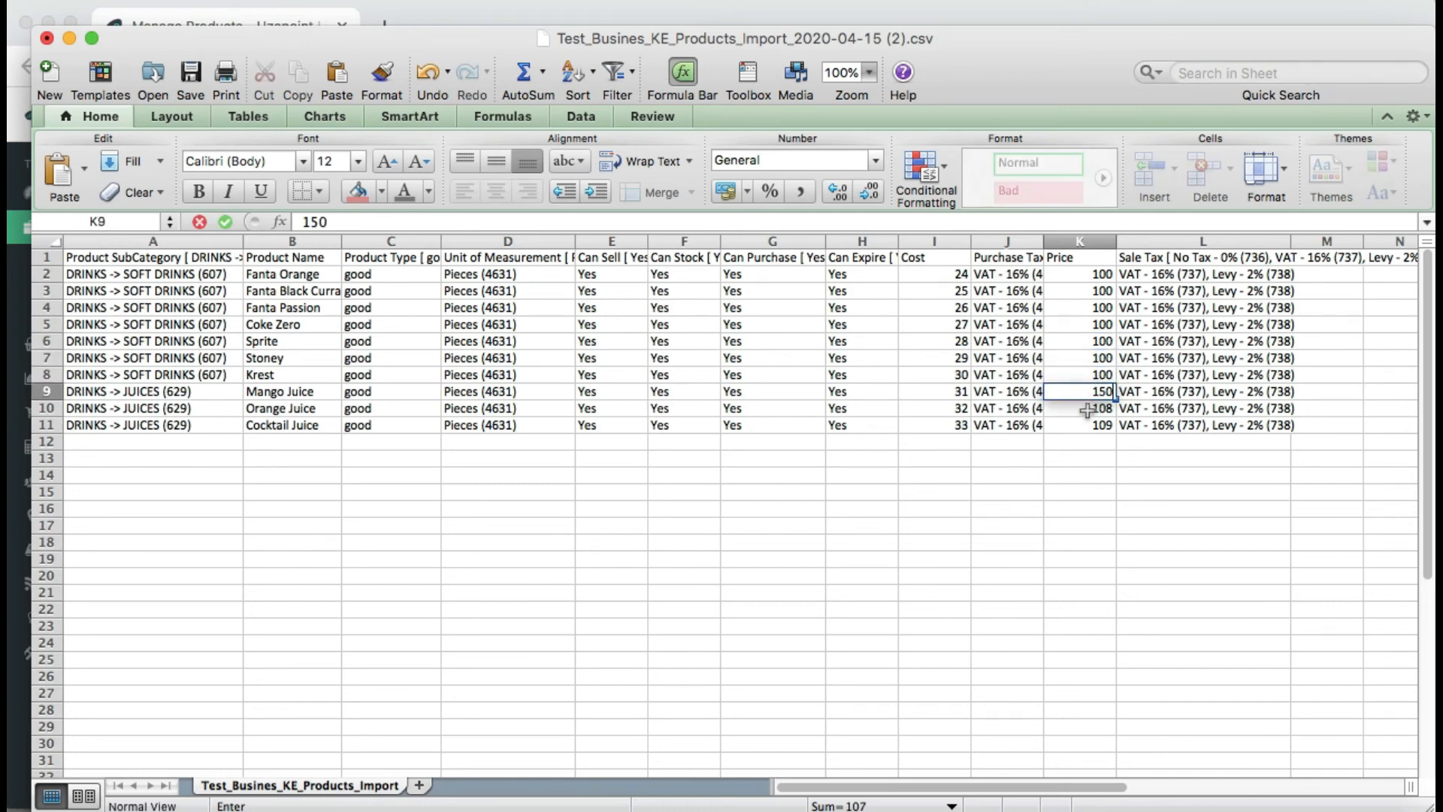
click(1087, 408)
text(150)
click(1086, 430)
text(150)
- Set the cost to 90 for the three juices and copy the Fanta Orange cost of 24 down through Stoney
click(933, 389)
text(90)
drag(971, 399, 971, 433)
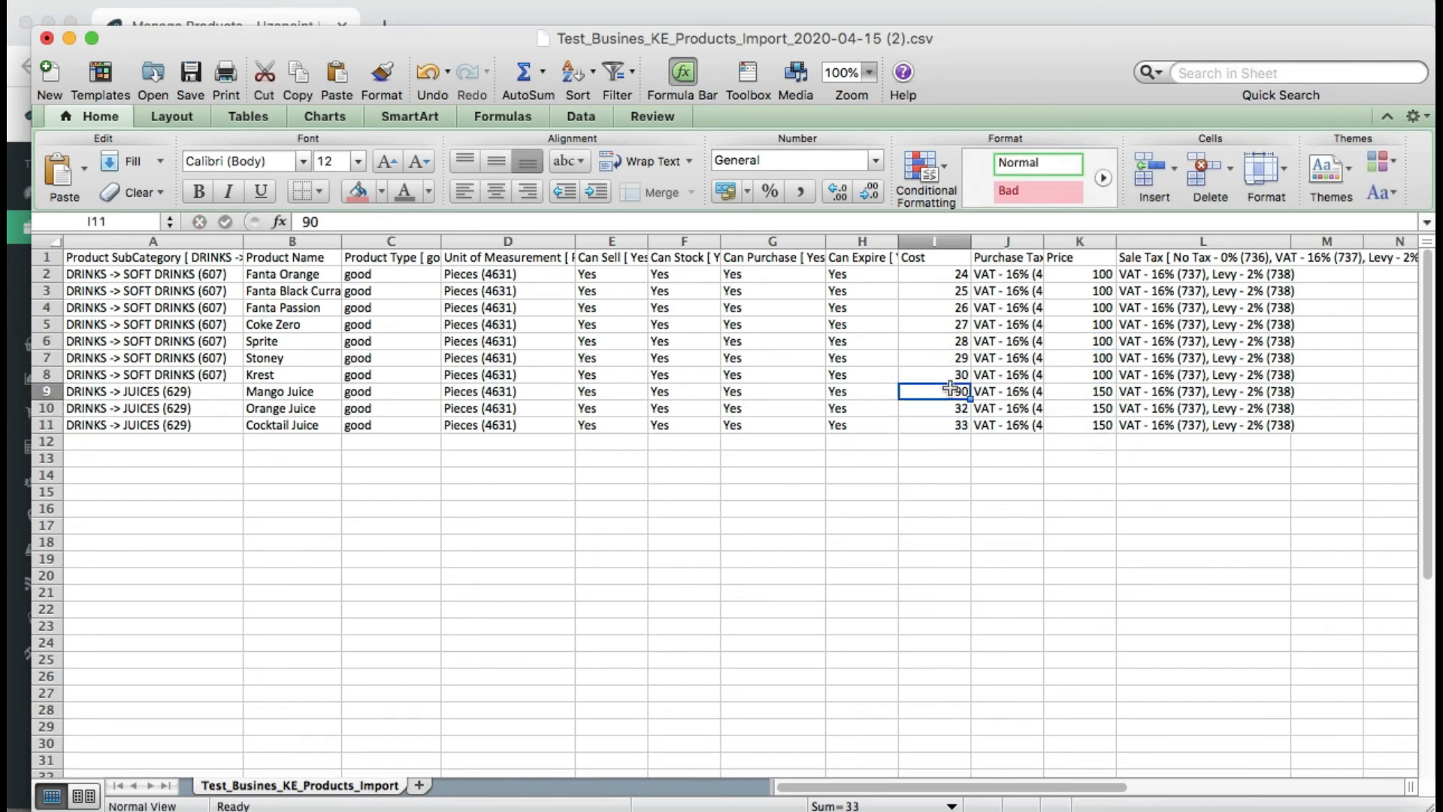
click(933, 274)
drag(970, 283, 970, 365)
click(150, 441)
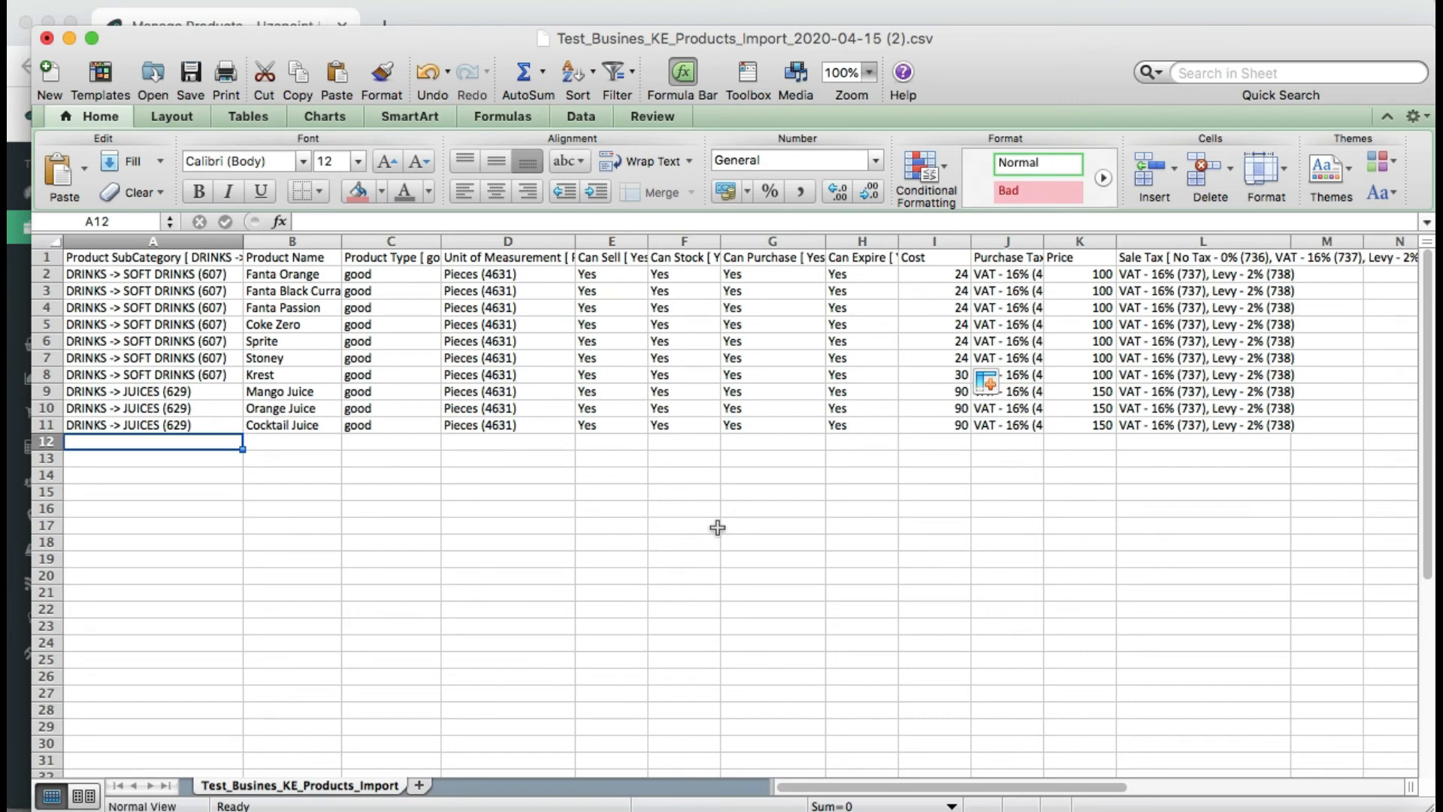
- Save the completed products CSV and switch to the Uzapoint Add Products page in the browser
click(192, 76)
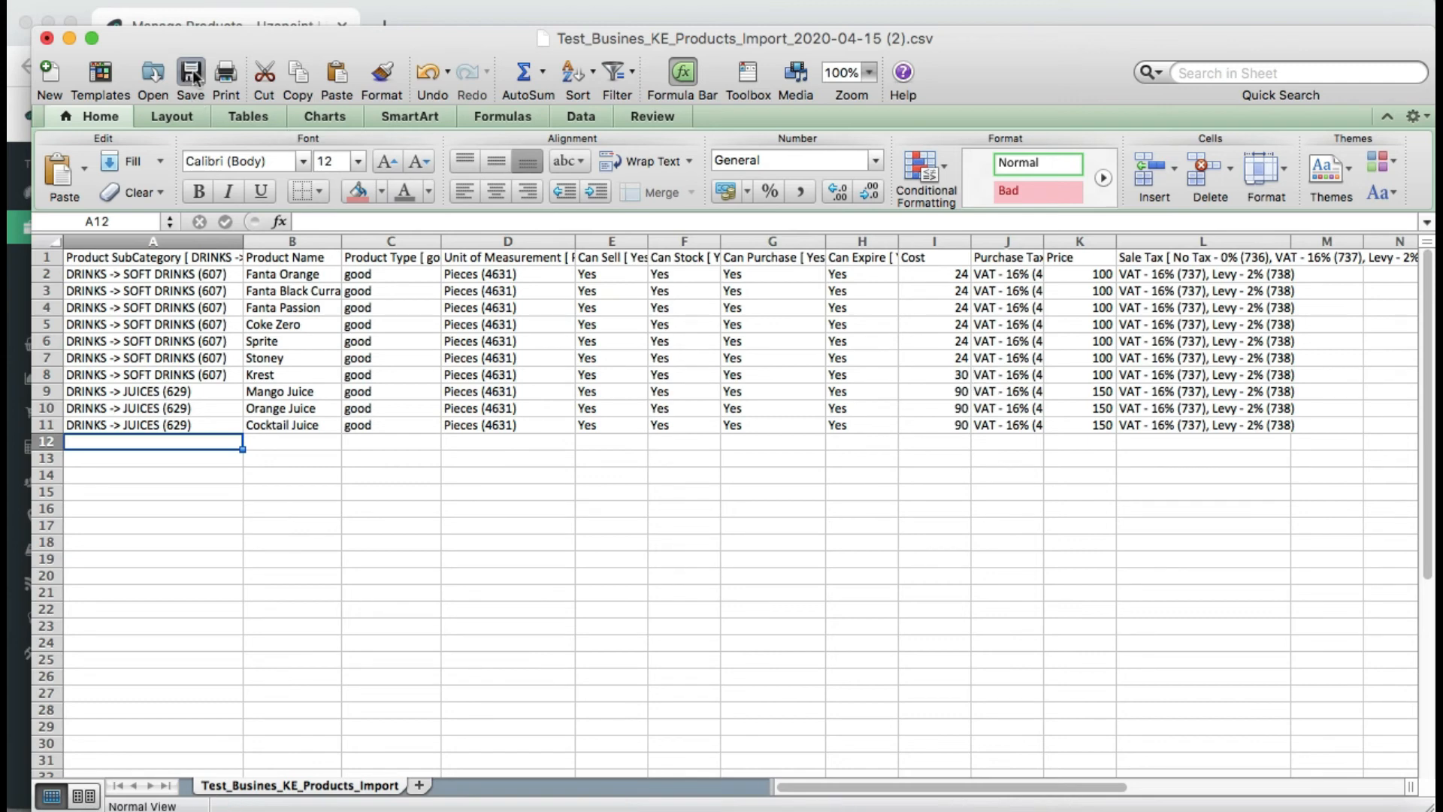
click(911, 481)
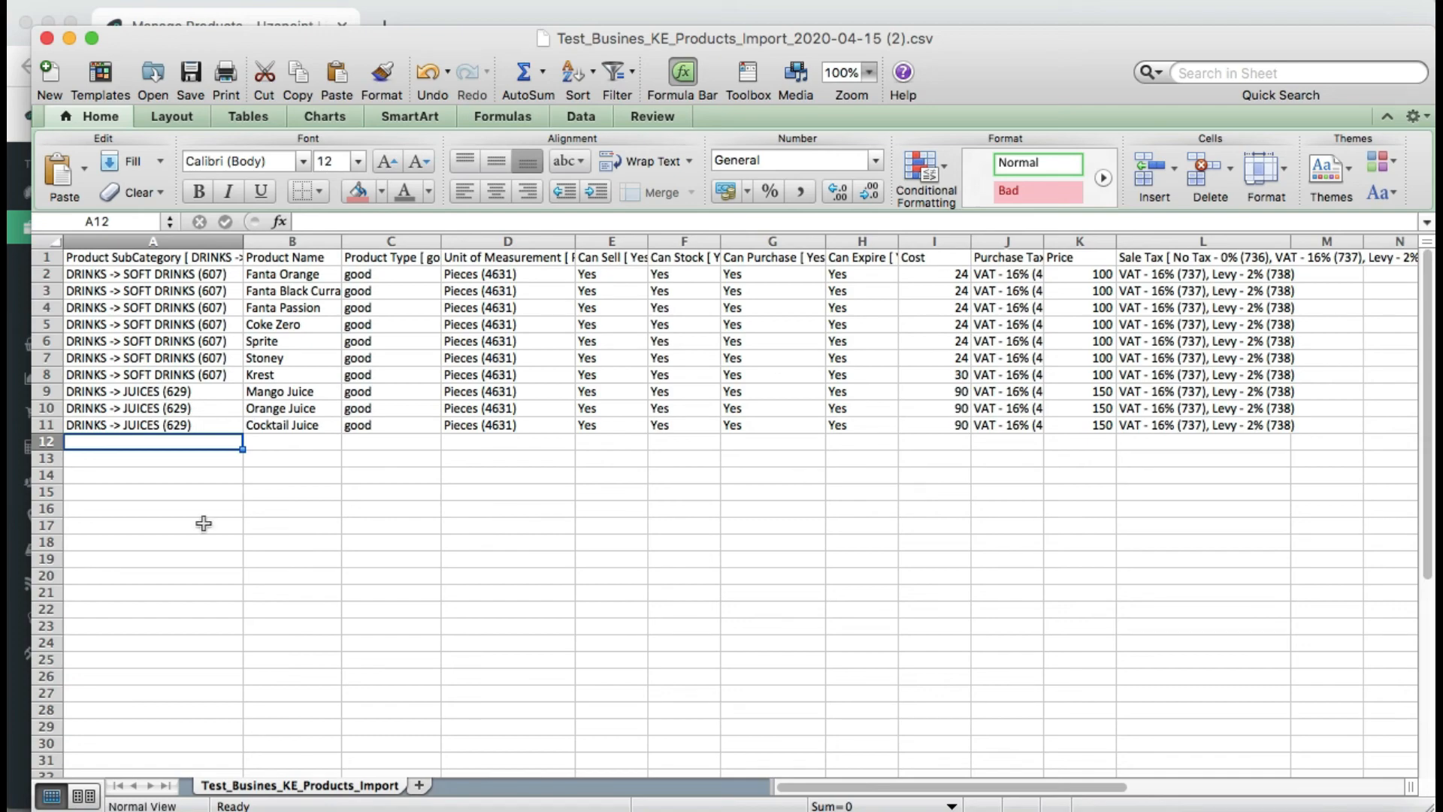
click(18, 532)
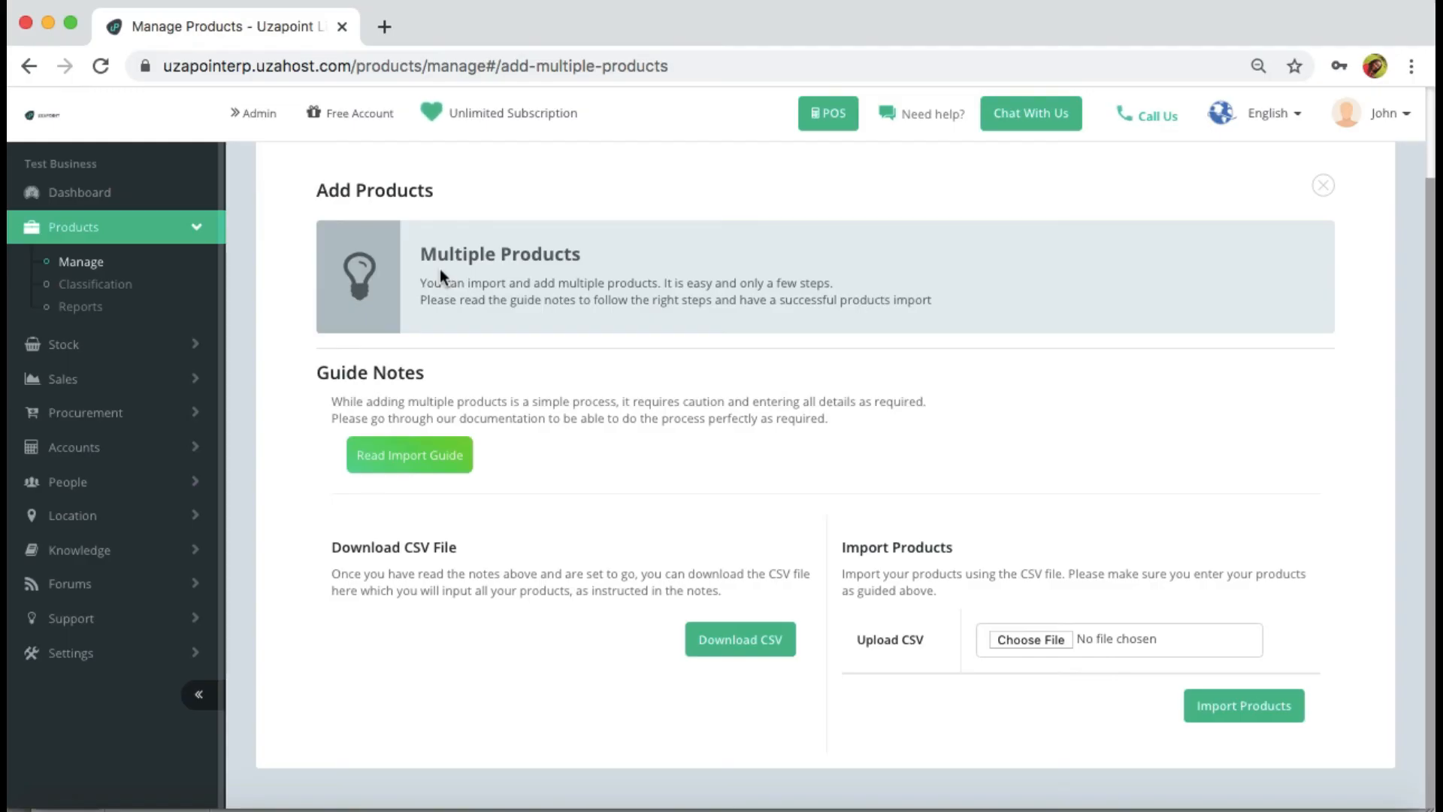
- Choose Test_Busines_KE_Products_Import_2020-04-15 (2).csv as the upload file and import the products
click(1031, 640)
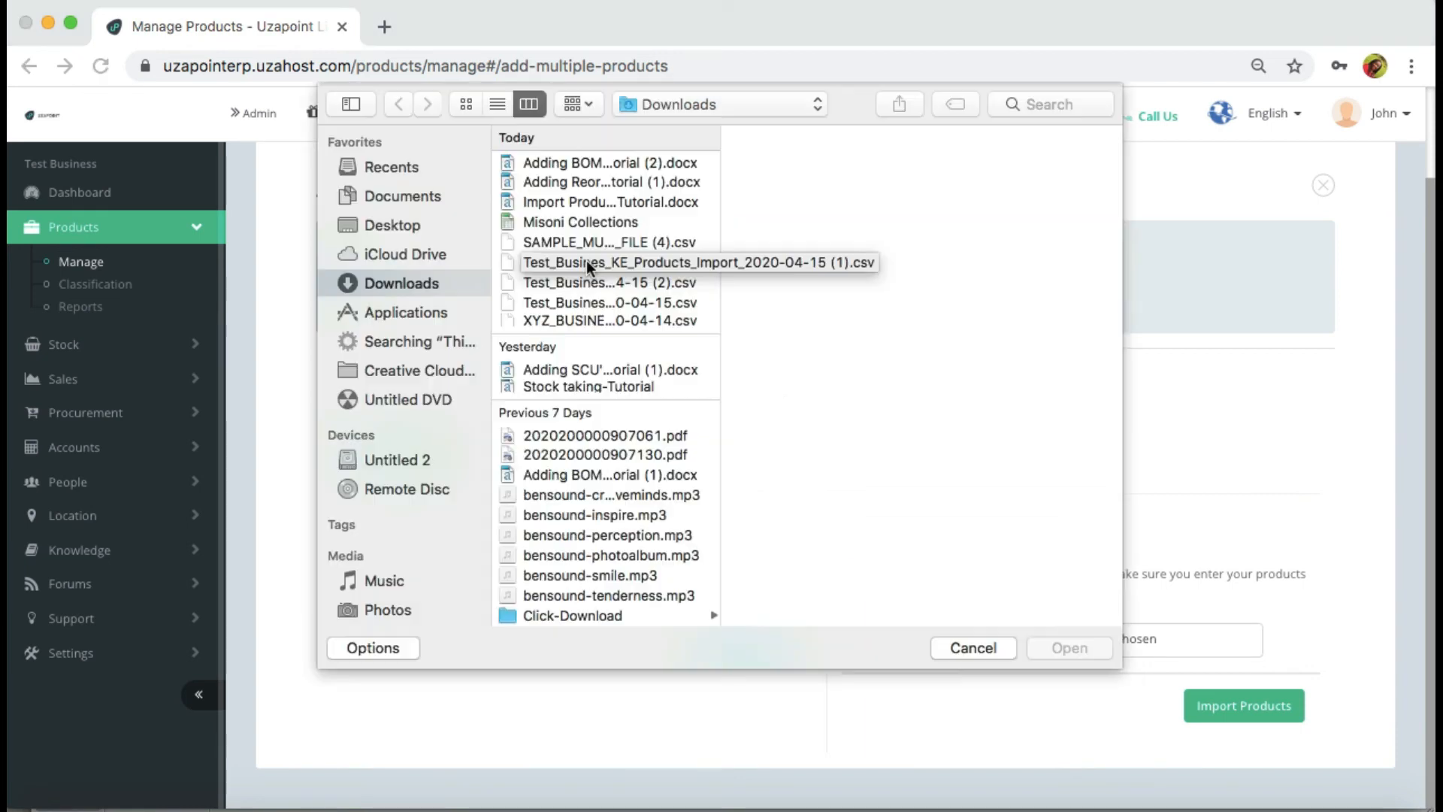
click(586, 261)
click(1069, 647)
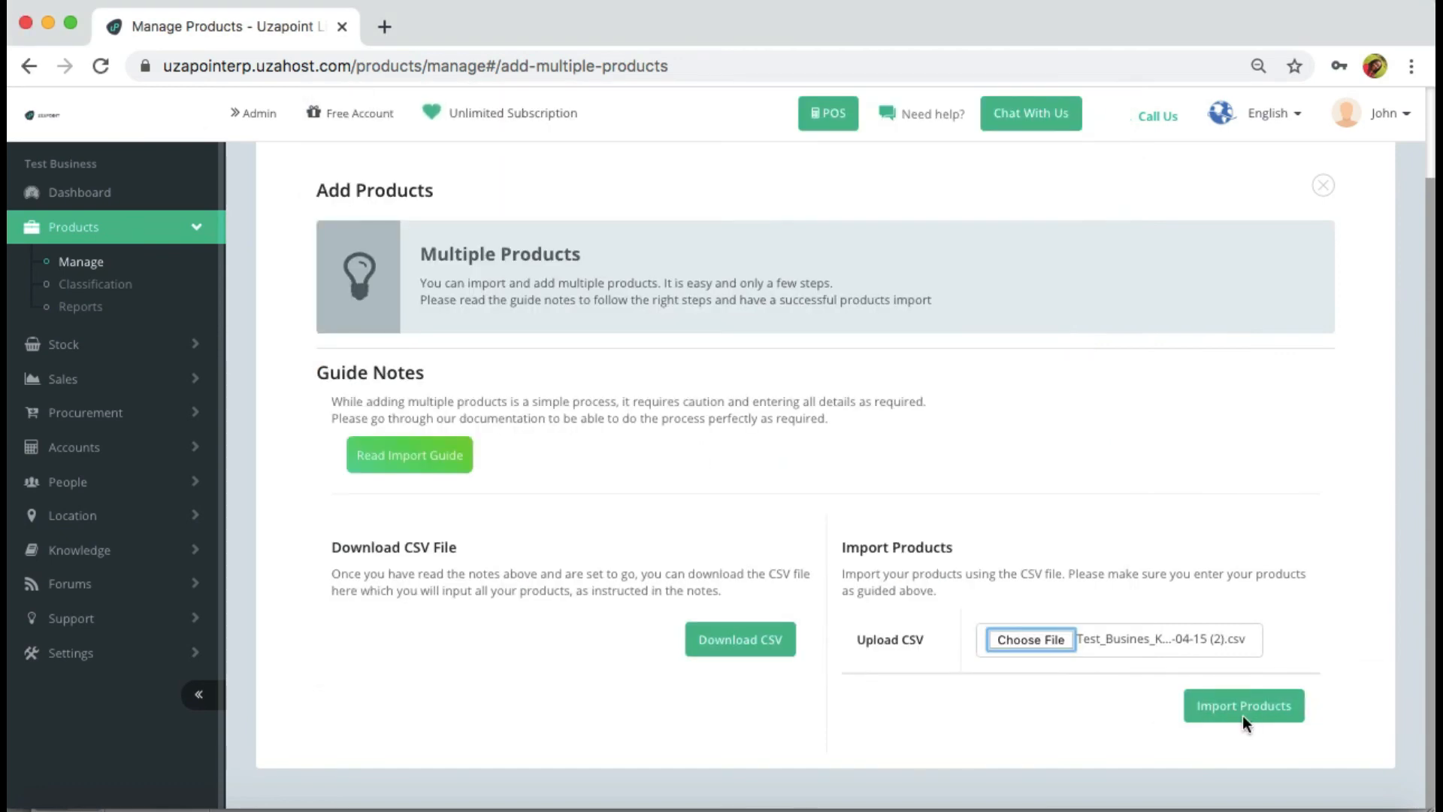
click(1244, 722)
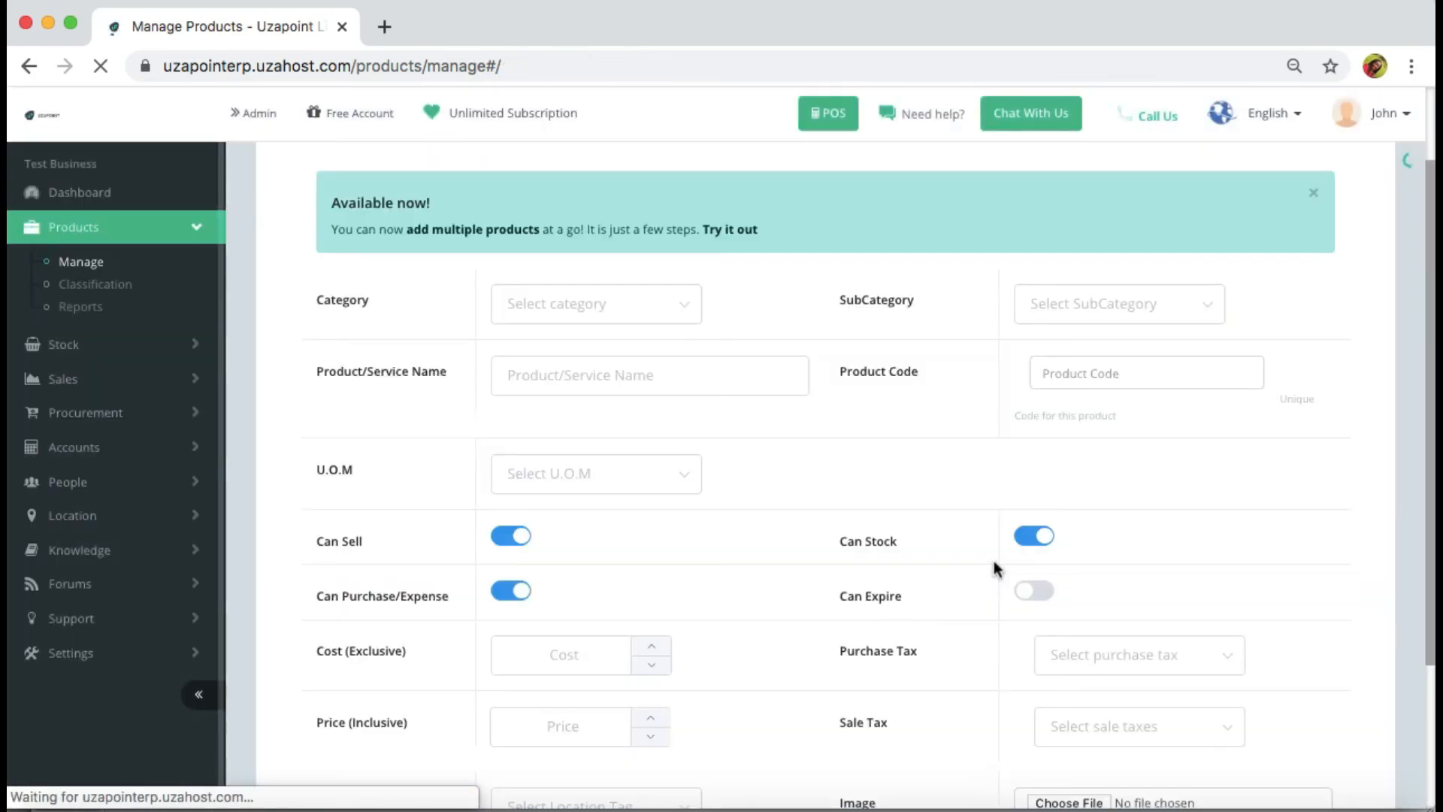
- Review the imported drinks and juices with their costs, prices and taxes in the product list
click(391, 224)
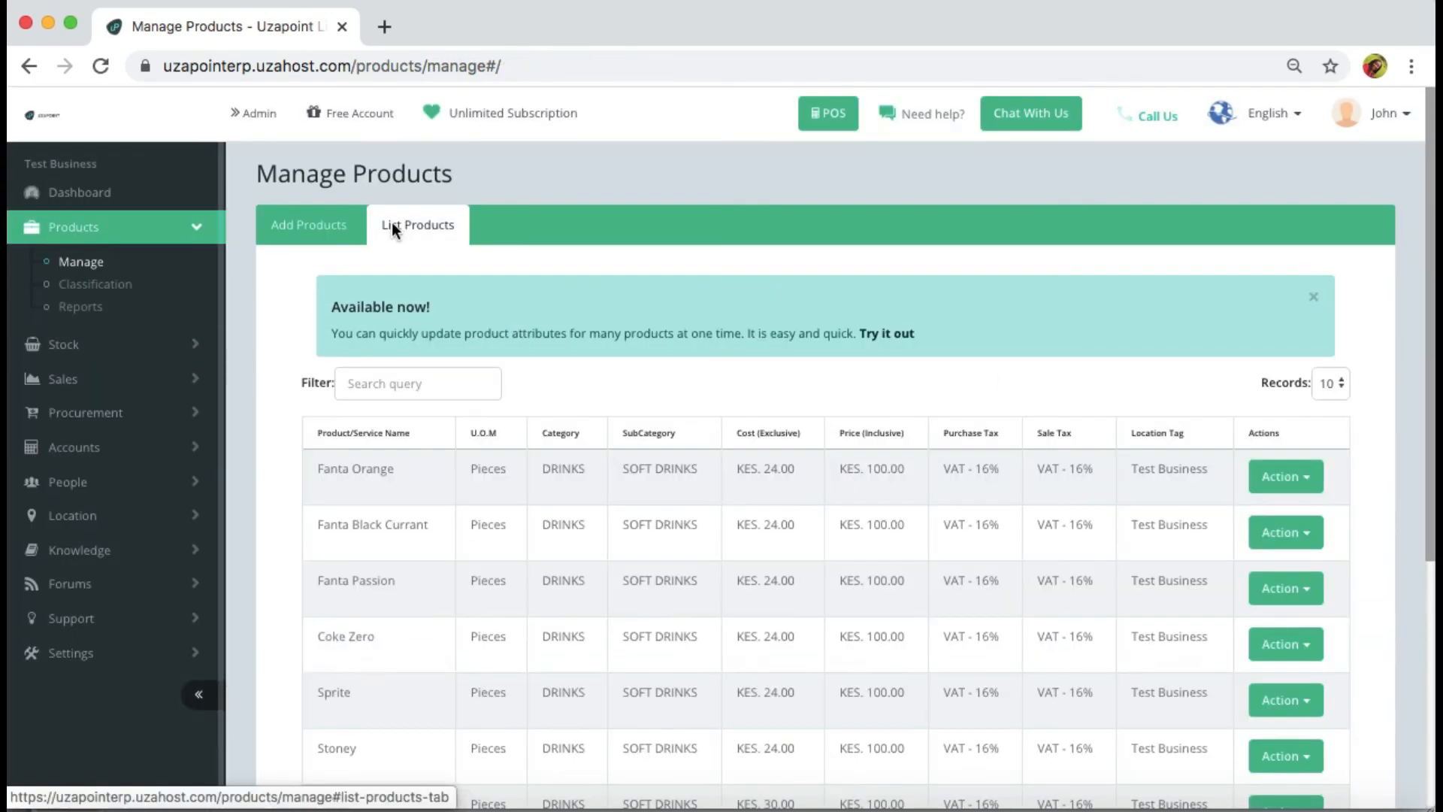
scroll(618, 617, down, 1)
scroll(617, 618, down, 3)
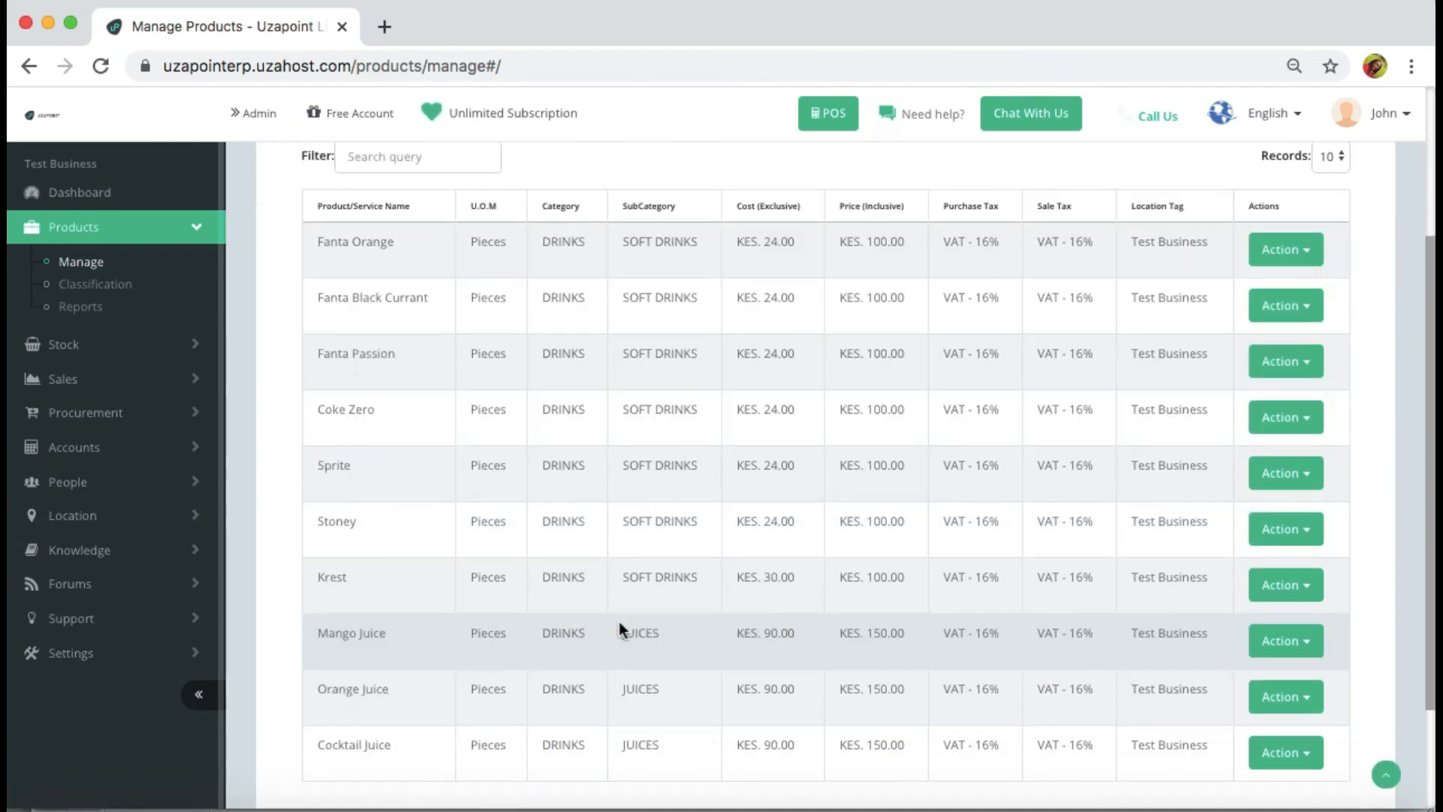
scroll(620, 621, up, 4)
click(314, 232)
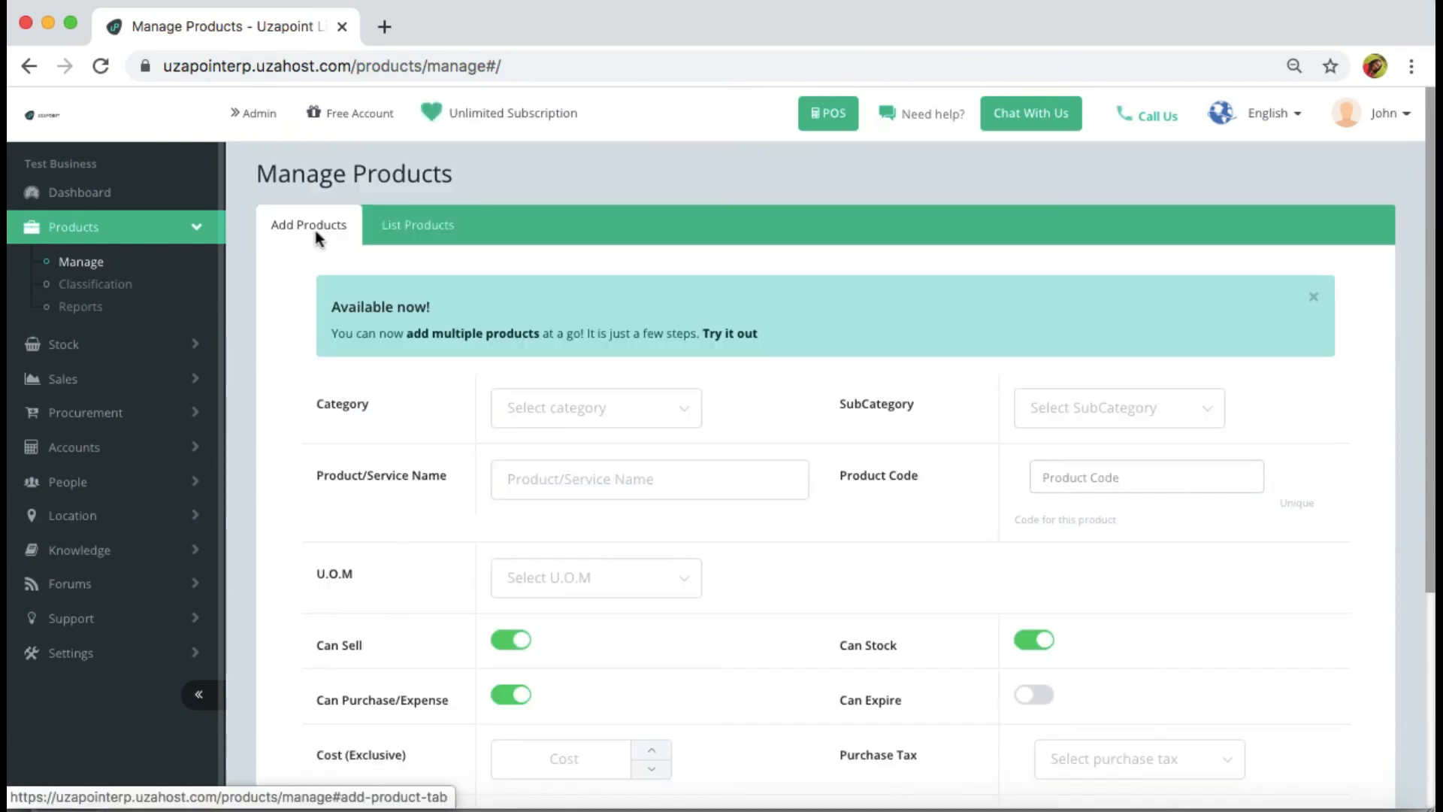
click(397, 236)
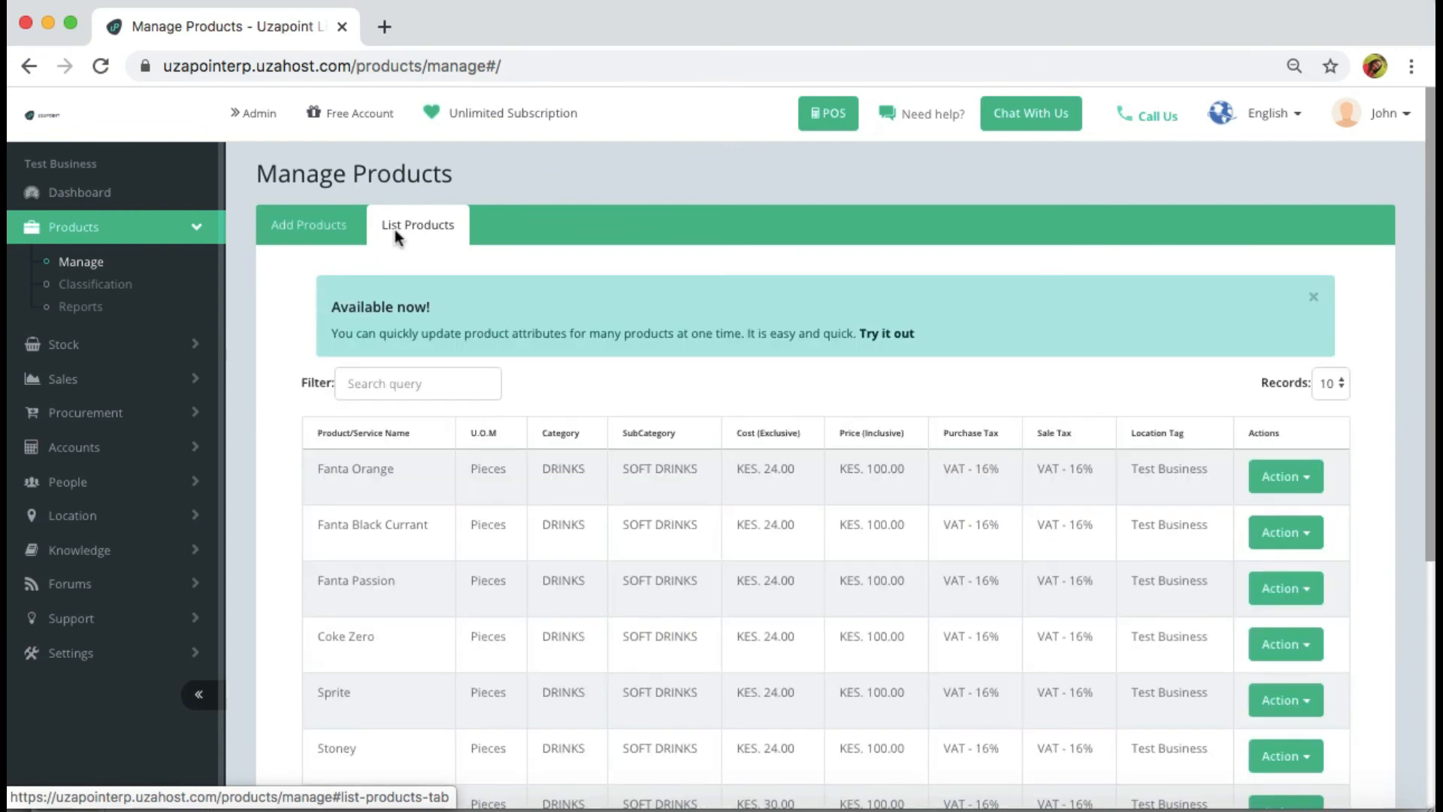
scroll(555, 550, down, 5)
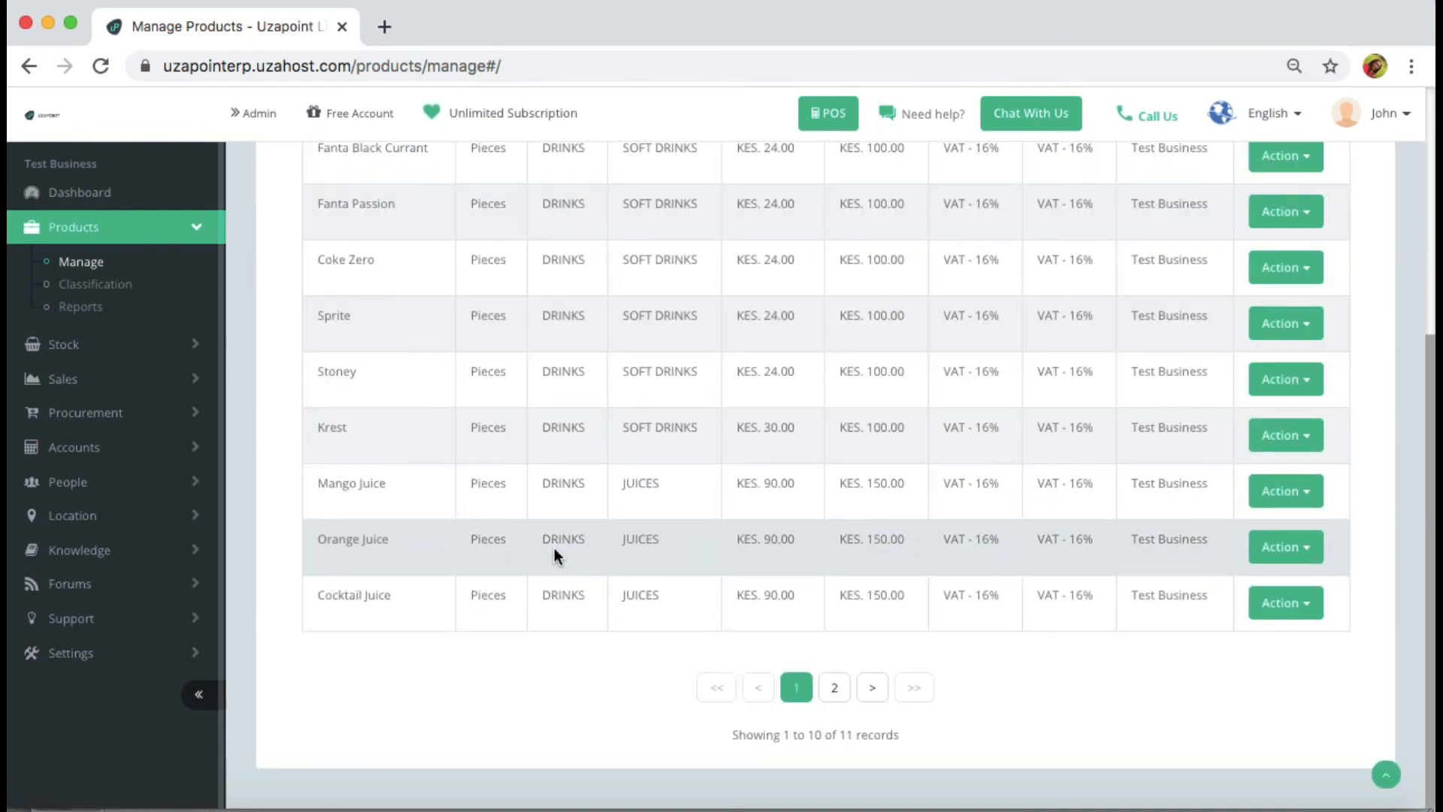